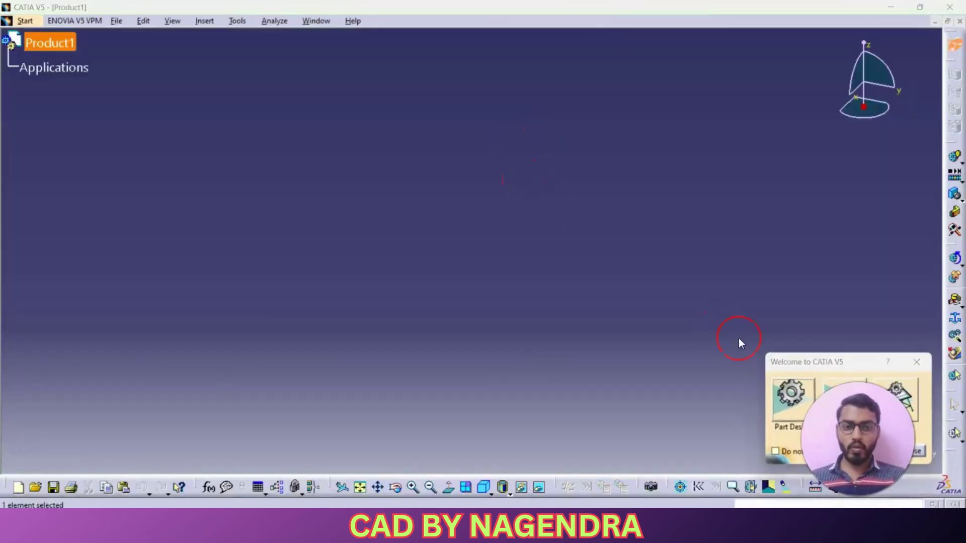
Step: Dismiss the welcome dialog and close the empty Product1 document
drag(775, 362, 545, 178)
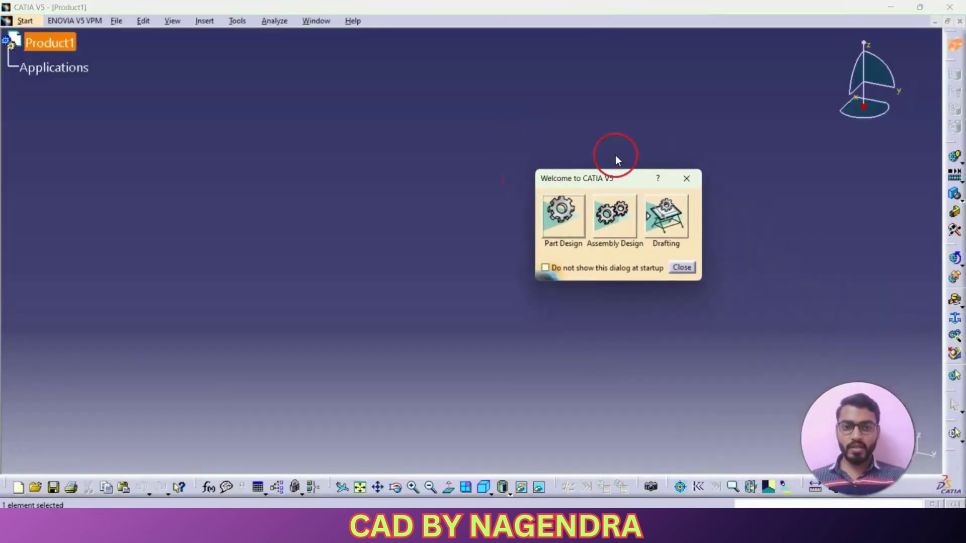
click(685, 179)
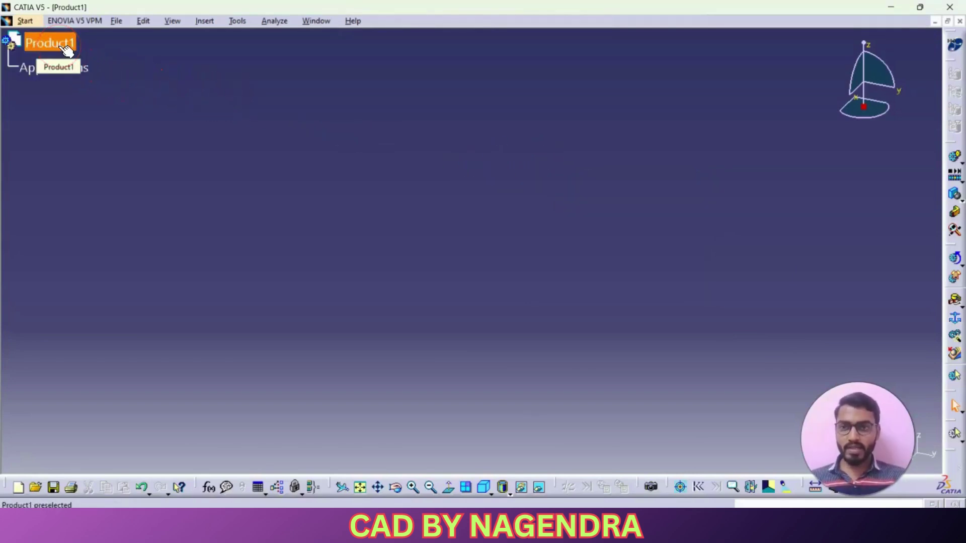
click(261, 167)
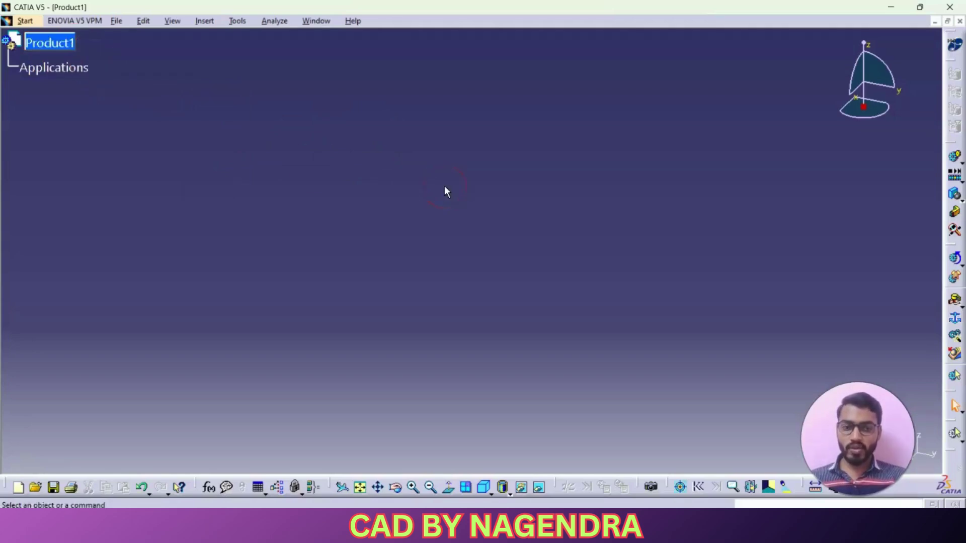
click(120, 21)
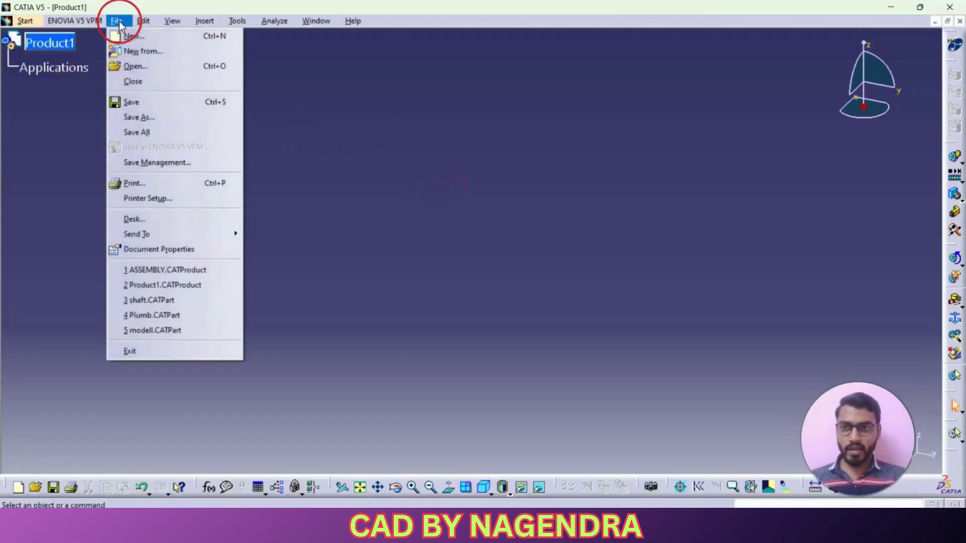
click(147, 85)
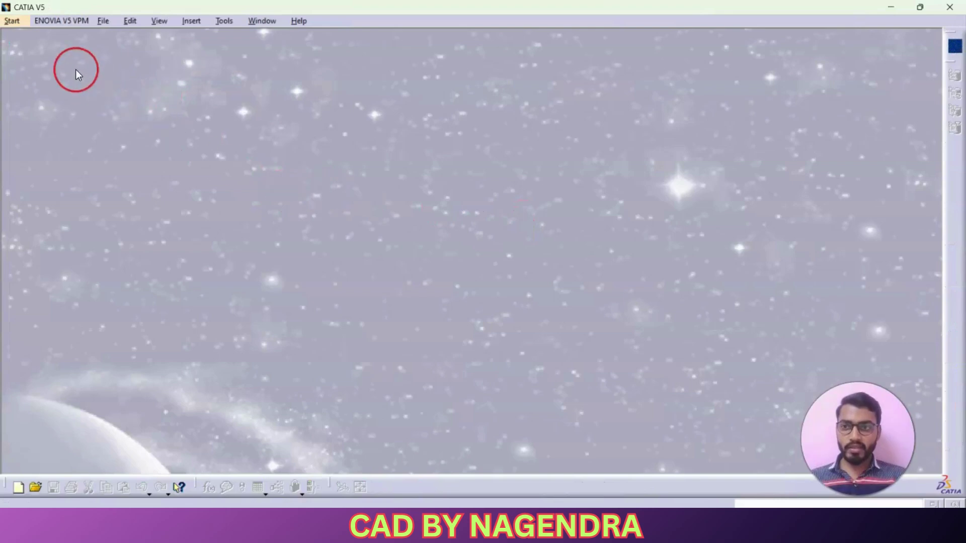
Step: Create a new part in the Part Design workbench with the part name Part1
click(19, 22)
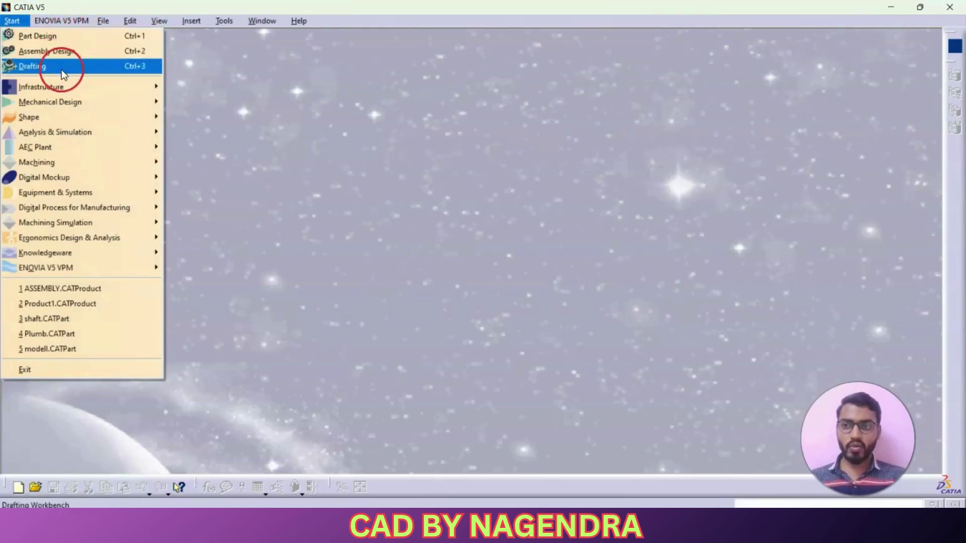
click(69, 42)
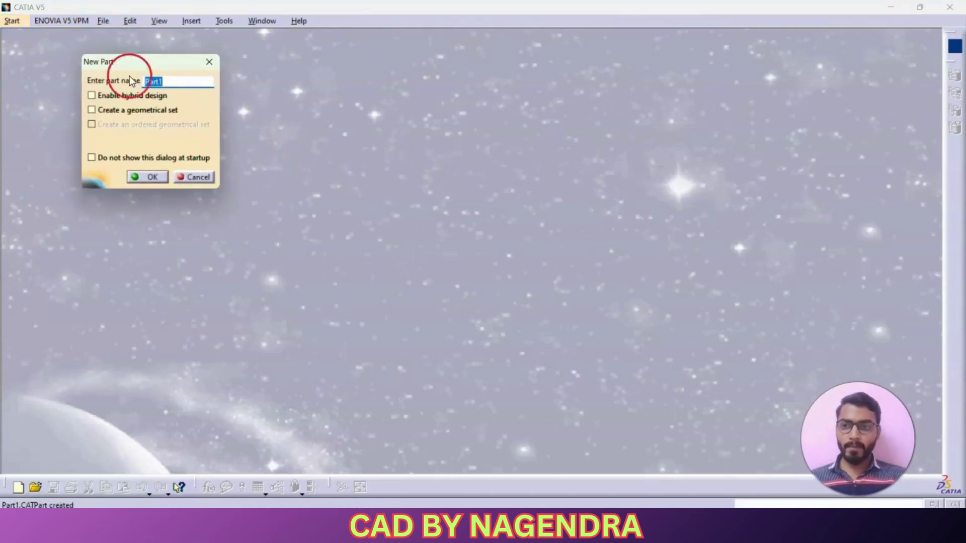
drag(123, 62, 222, 102)
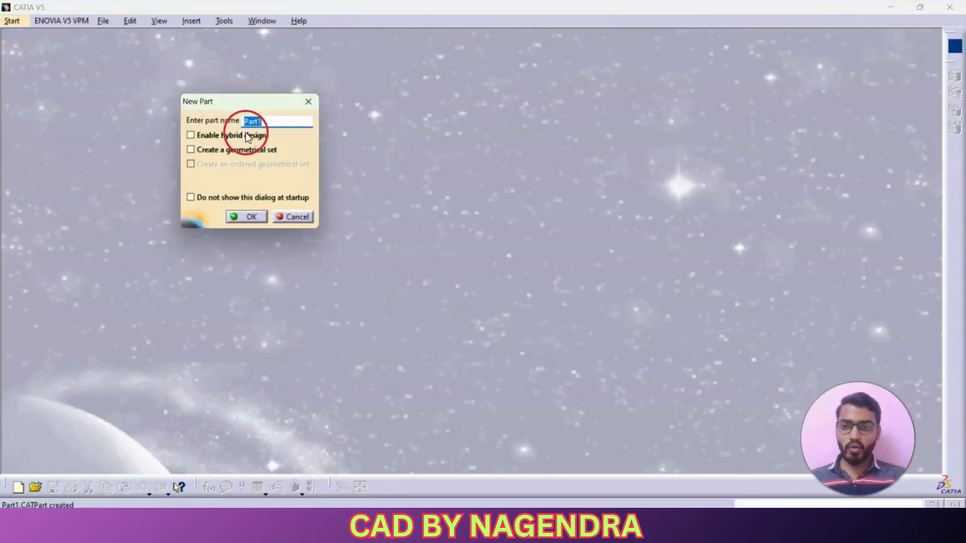
click(279, 121)
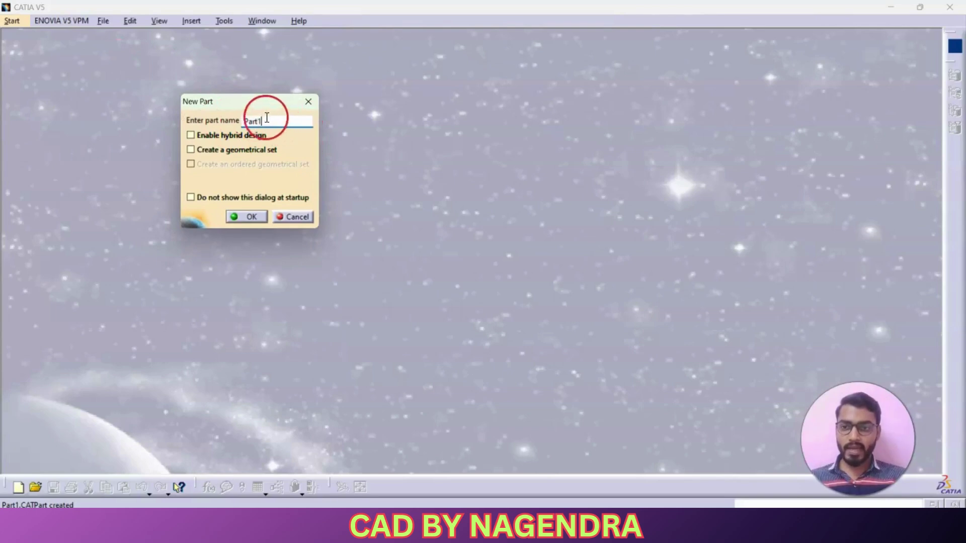
click(250, 218)
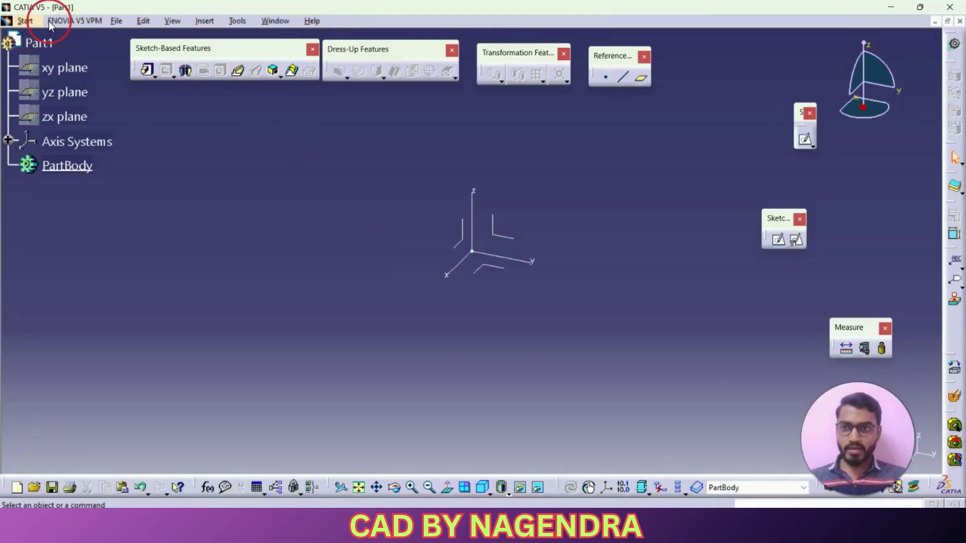
mouse_move(250, 57)
mouse_down()
mouse_move(222, 53)
mouse_move(258, 89)
mouse_move(235, 50)
mouse_move(258, 56)
mouse_move(243, 50)
mouse_up()
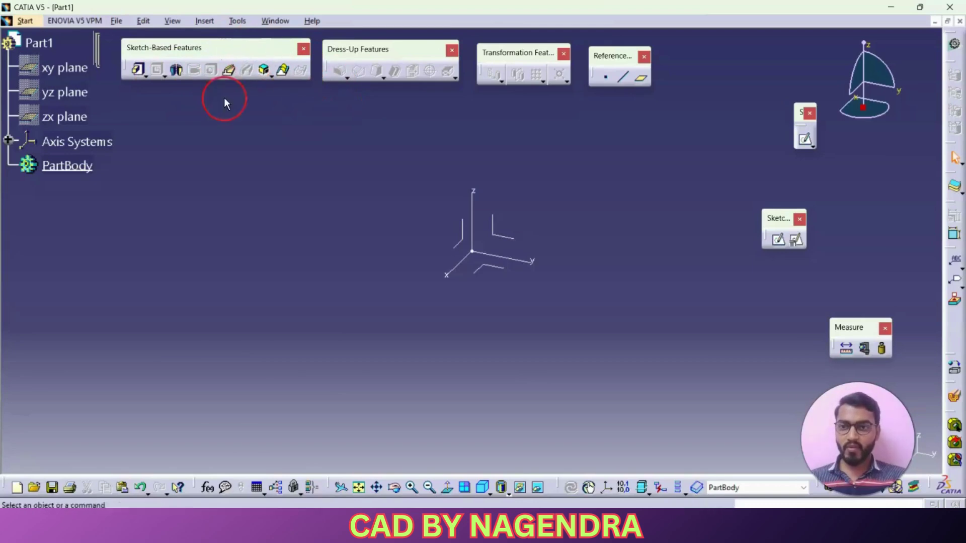
click(44, 40)
click(100, 180)
click(40, 43)
click(79, 209)
click(39, 43)
click(42, 205)
click(39, 43)
click(17, 173)
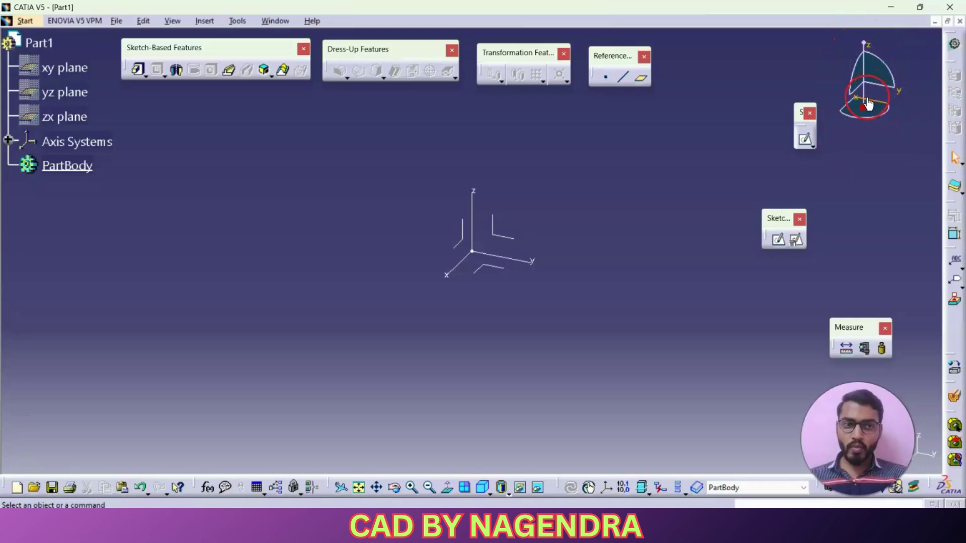
Step: Rotate the view with the compass and reset it to the isometric orientation
drag(862, 92, 838, 86)
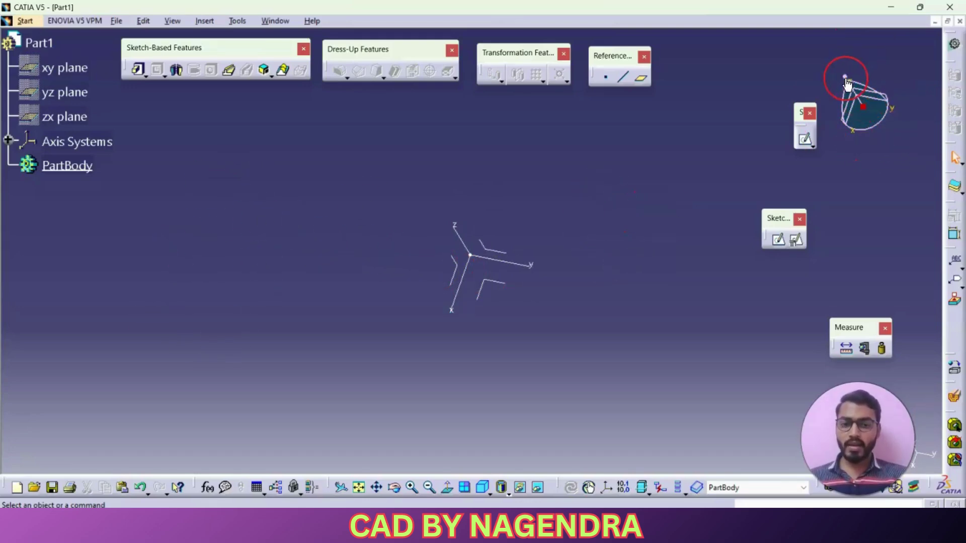
click(483, 487)
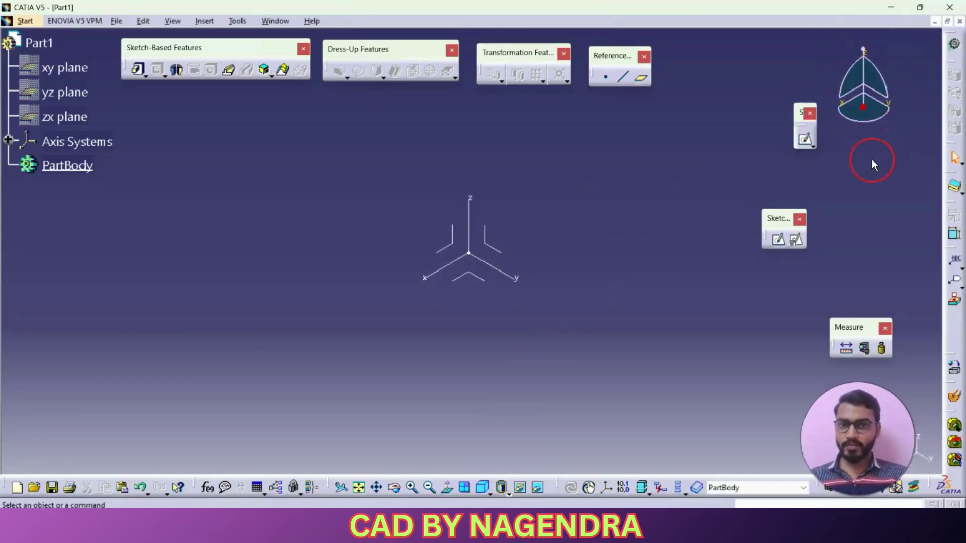
Step: Close the floating Sketch-Based Features and Dress-Up Features toolbars
mouse_move(245, 47)
mouse_down()
mouse_move(316, 156)
mouse_move(417, 128)
mouse_move(404, 135)
mouse_move(292, 107)
mouse_up()
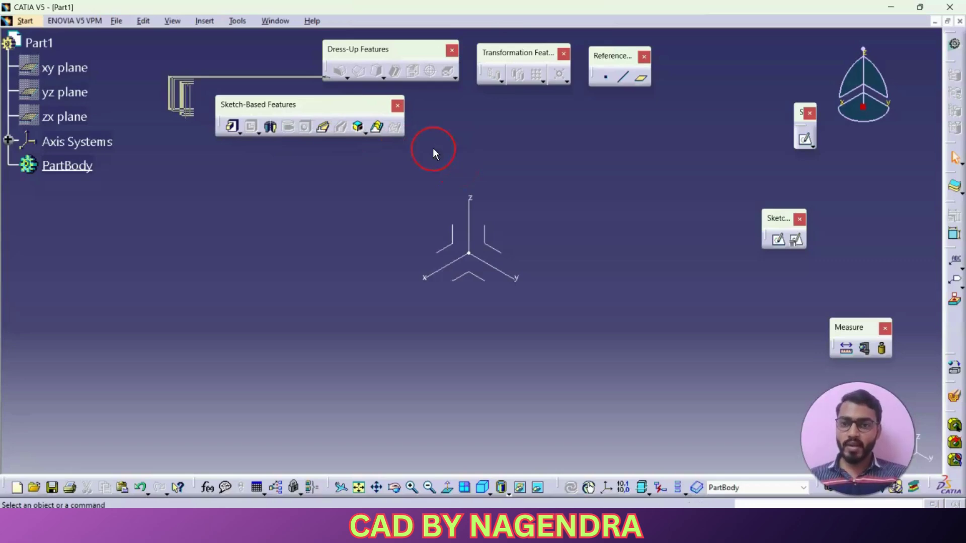
click(398, 105)
click(451, 50)
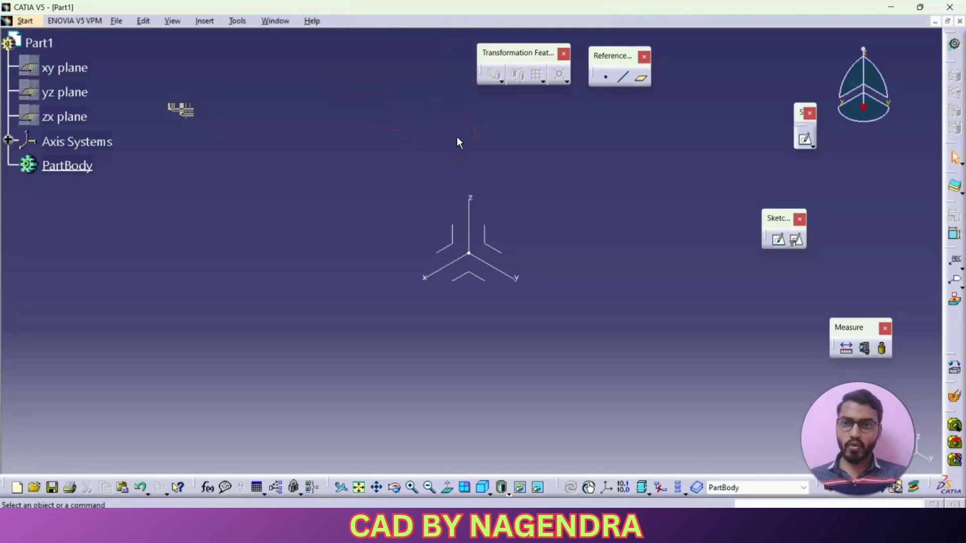
Step: Restore the contents of all toolbars and reset their positions in the Customize settings
click(237, 22)
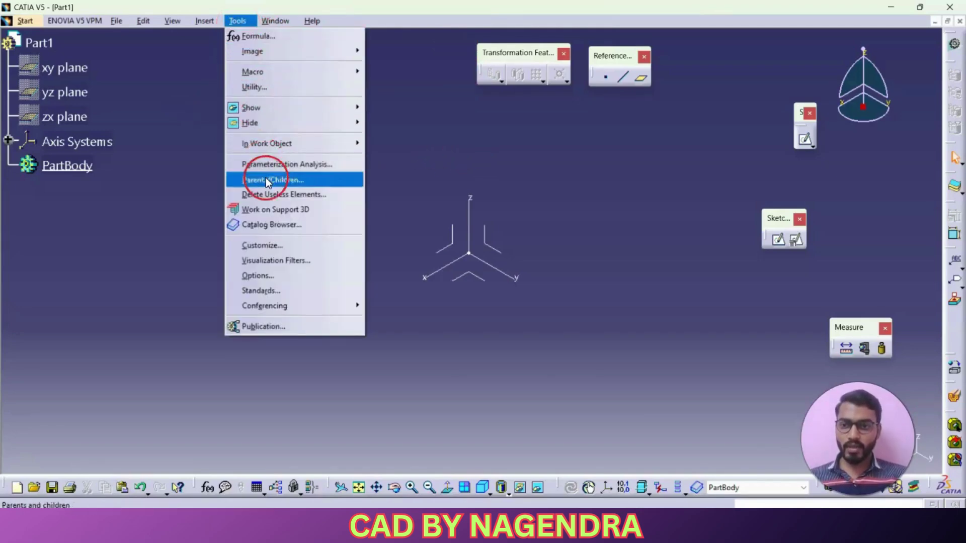
click(266, 245)
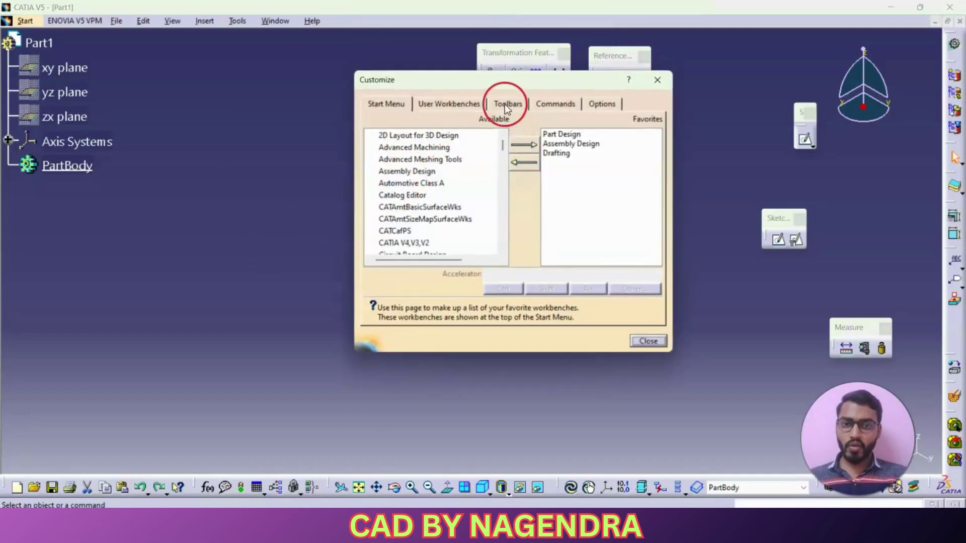
click(505, 104)
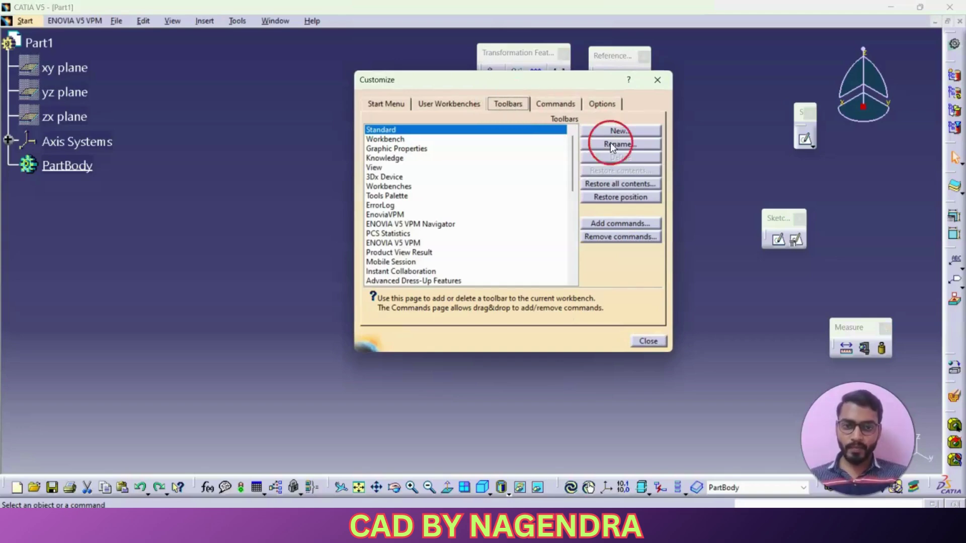
click(615, 184)
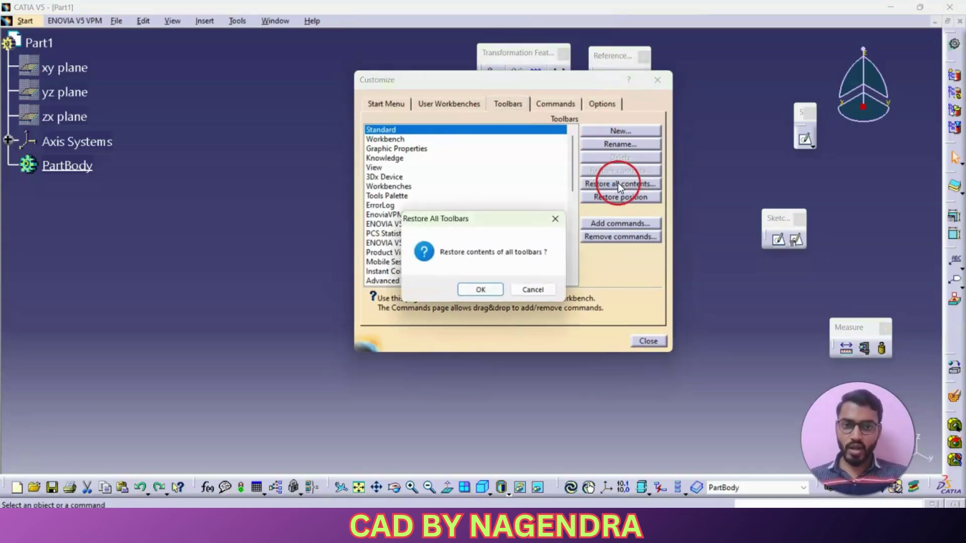
click(478, 290)
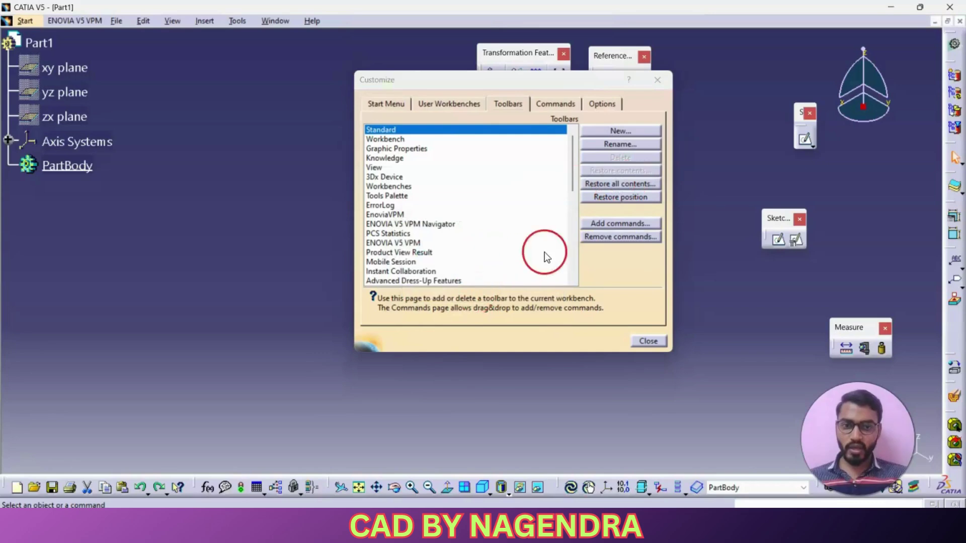
click(607, 198)
click(481, 288)
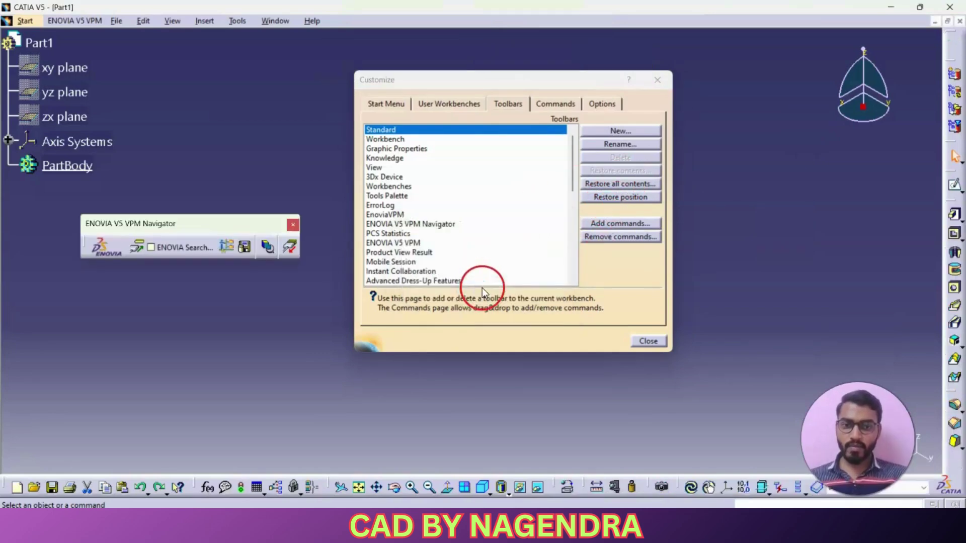
click(646, 341)
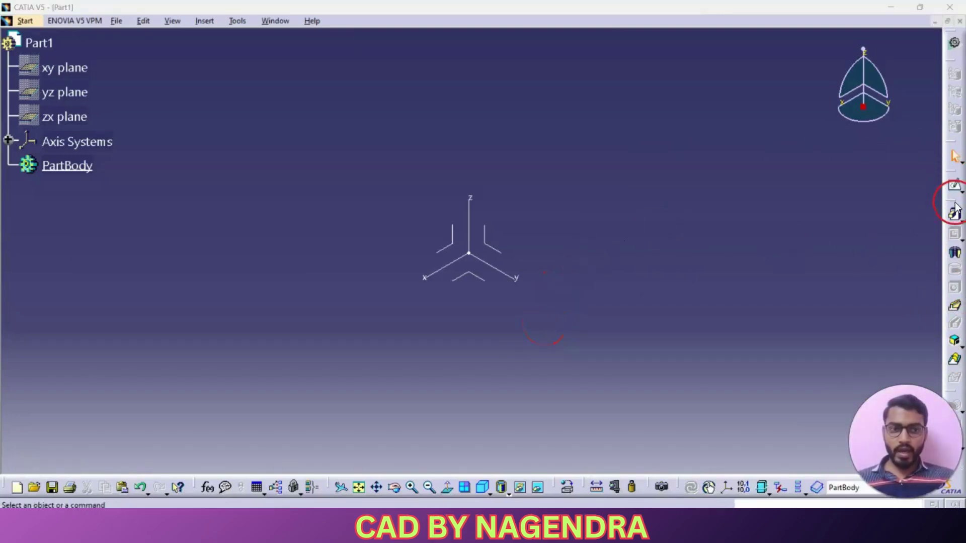
Step: Undock the Sketch-Based Features toolbar and float it horizontally in the graphics area
mouse_move(953, 208)
mouse_down()
mouse_move(873, 203)
mouse_move(830, 177)
mouse_move(819, 186)
mouse_move(826, 190)
mouse_move(814, 190)
mouse_move(810, 212)
mouse_up()
scroll(748, 214, down, 4)
scroll(747, 214, up, 4)
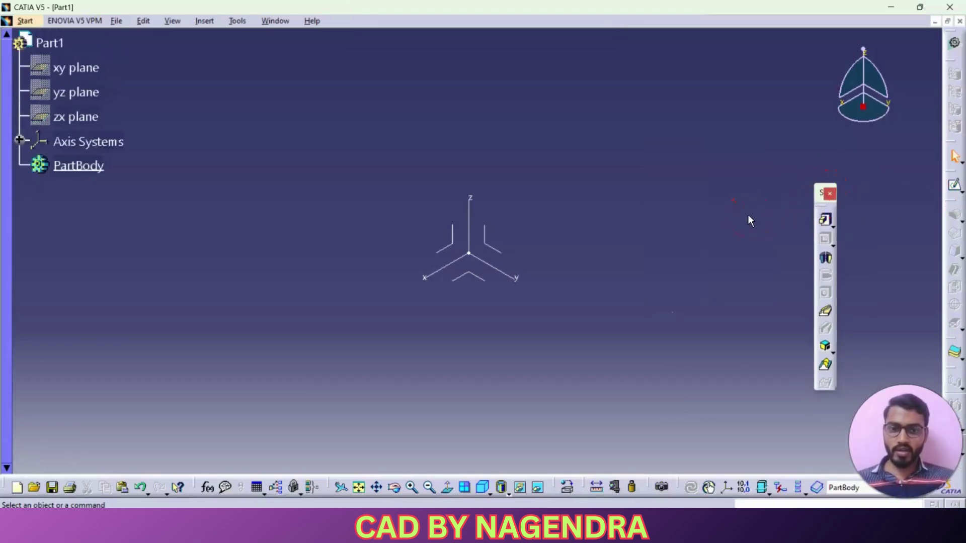
mouse_move(825, 194)
mouse_down()
mouse_move(531, 134)
mouse_move(229, 93)
mouse_move(130, 54)
mouse_move(140, 57)
mouse_up()
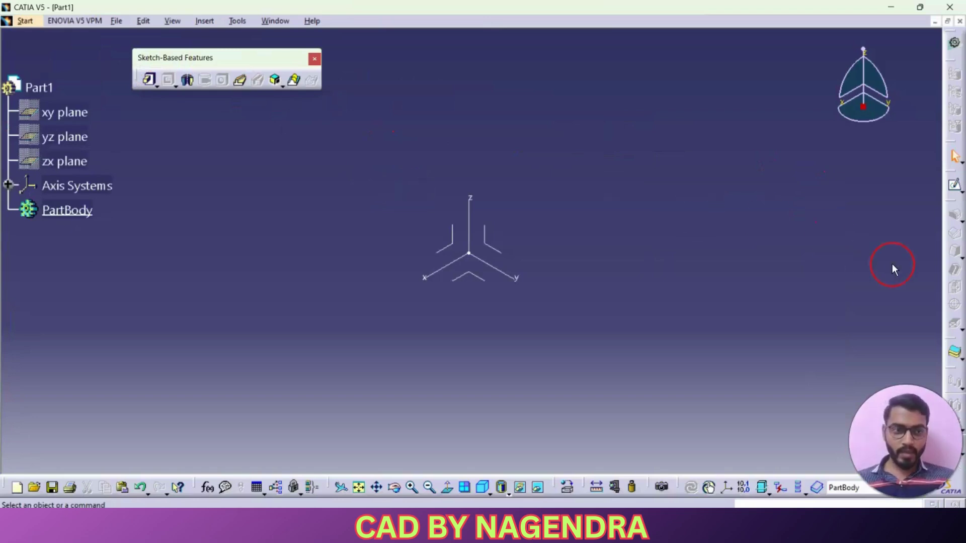
Step: Undock the Dress-Up Features, Transformation Features and Reference Elements toolbars and line them up beside the Sketch-Based Features toolbar
mouse_move(950, 200)
mouse_down()
mouse_move(626, 143)
mouse_move(368, 49)
mouse_up()
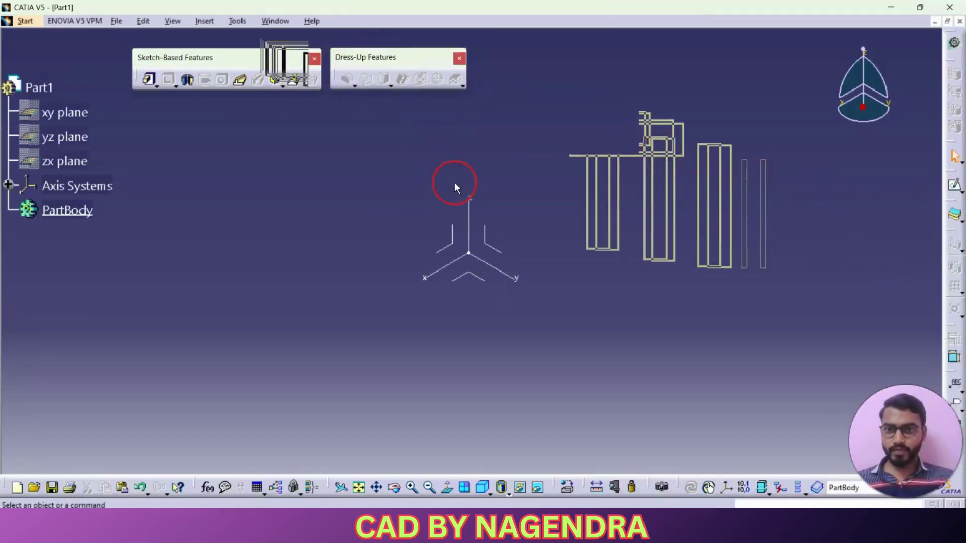
drag(957, 231, 566, 77)
drag(523, 52, 526, 59)
drag(946, 354, 628, 65)
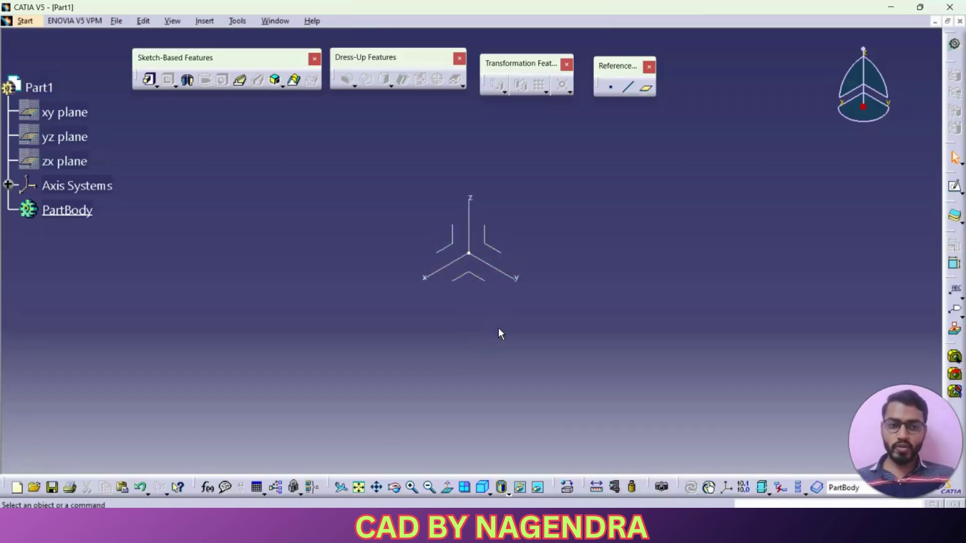
Step: Float the Sketcher toolbar in the graphics area and start a new sketch on the yz plane
mouse_move(951, 175)
mouse_down()
mouse_move(794, 143)
mouse_move(805, 143)
mouse_up()
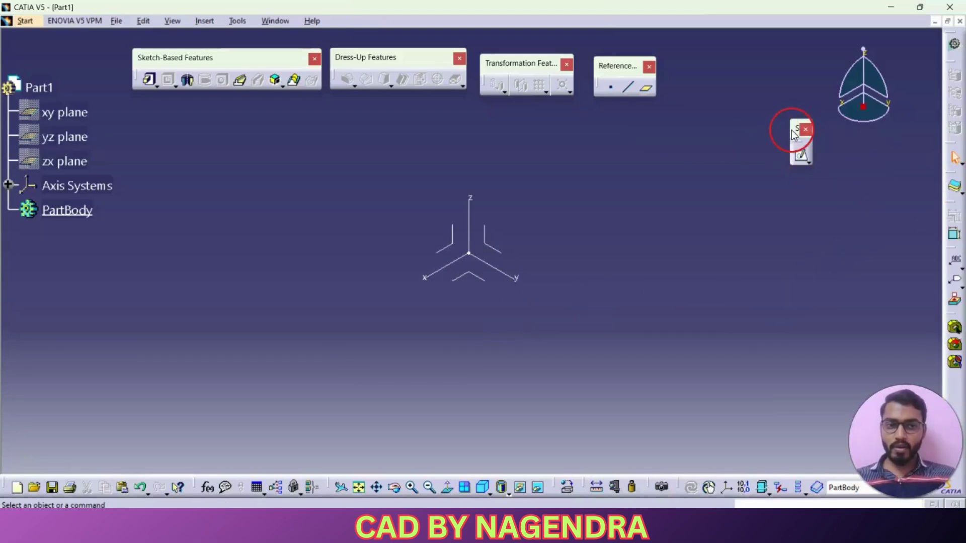
click(802, 158)
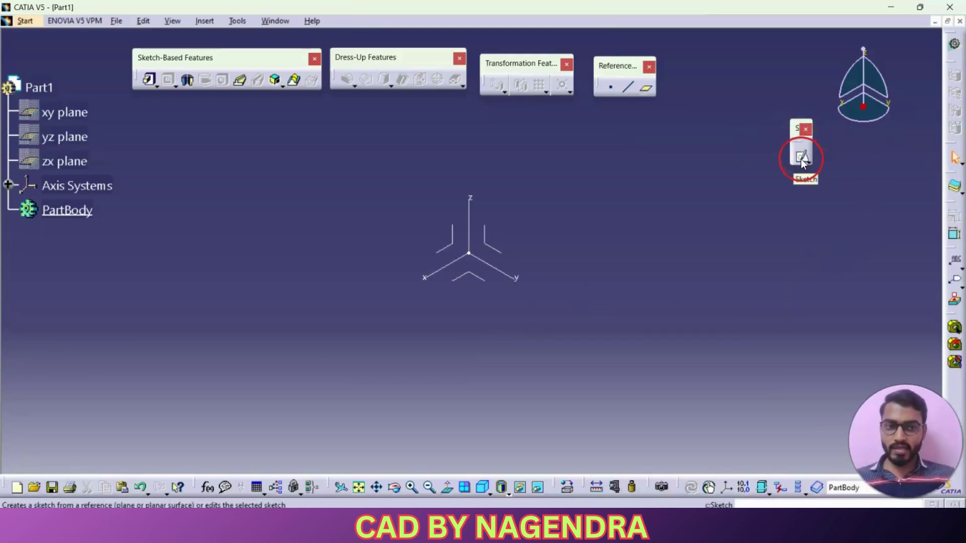
click(802, 158)
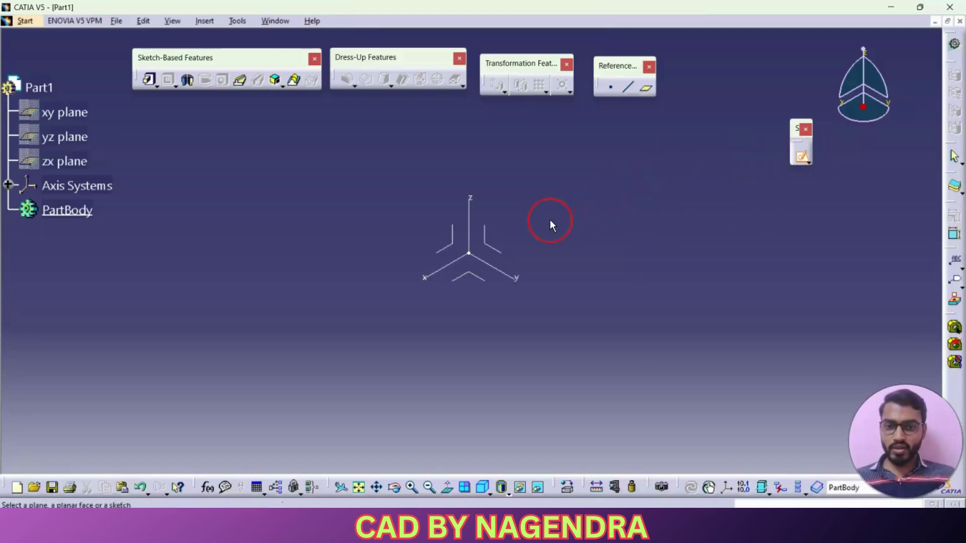
click(500, 250)
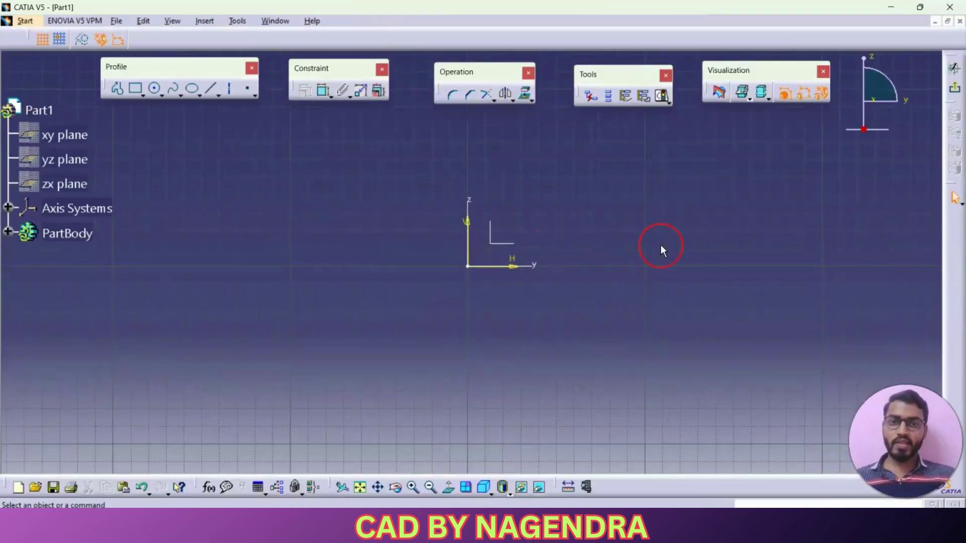
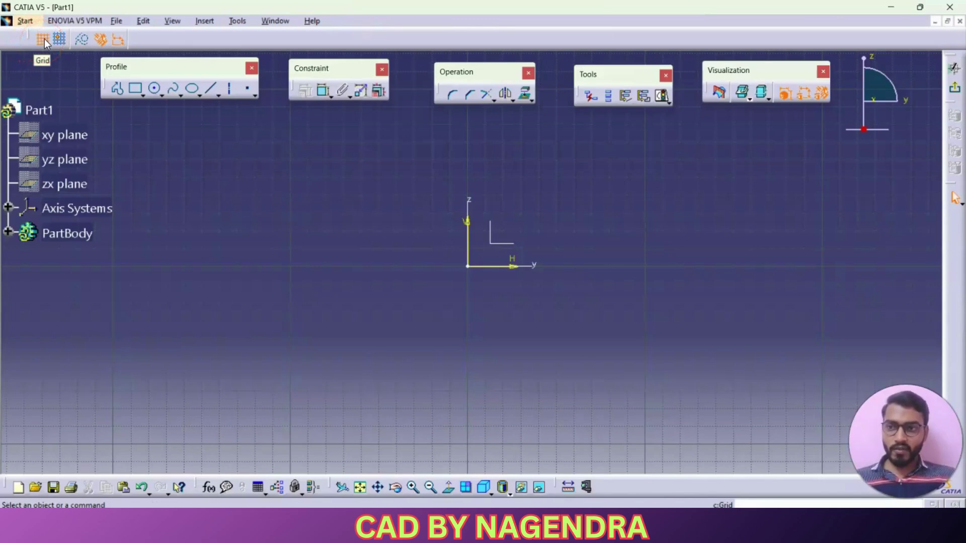
Step: Hide the sketch grid and turn its display back on
click(44, 38)
click(364, 210)
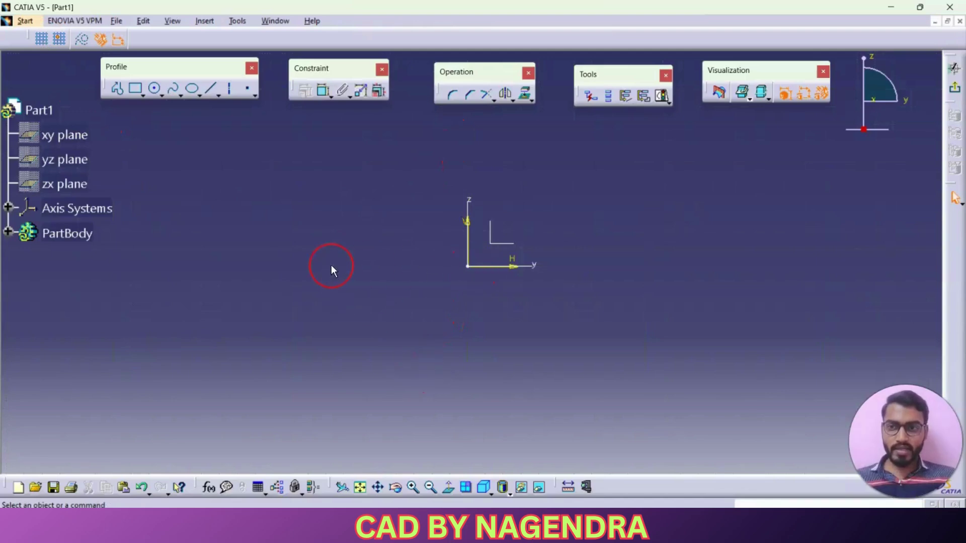
click(42, 39)
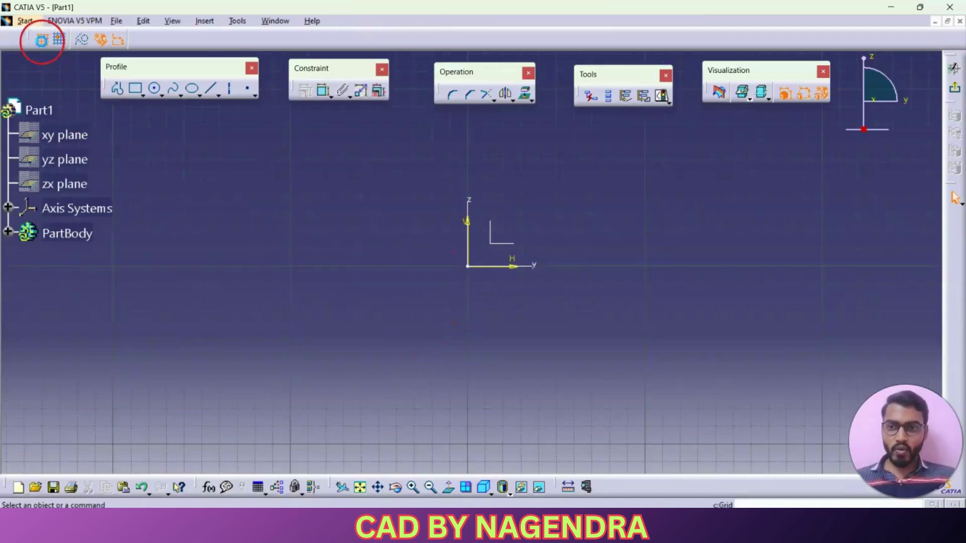
click(43, 40)
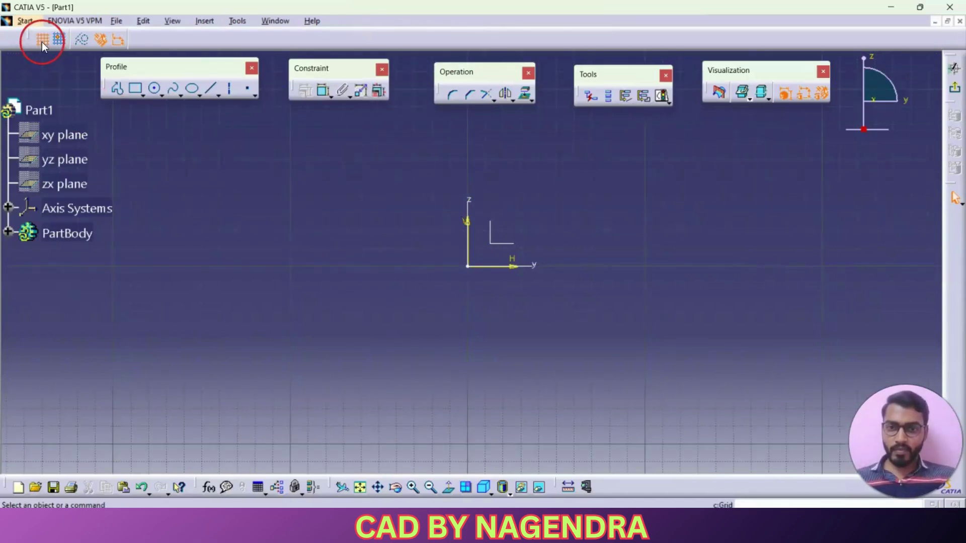
Step: Draw a slanted line to the left of the sketch origin with Snap to Point turned off
click(60, 41)
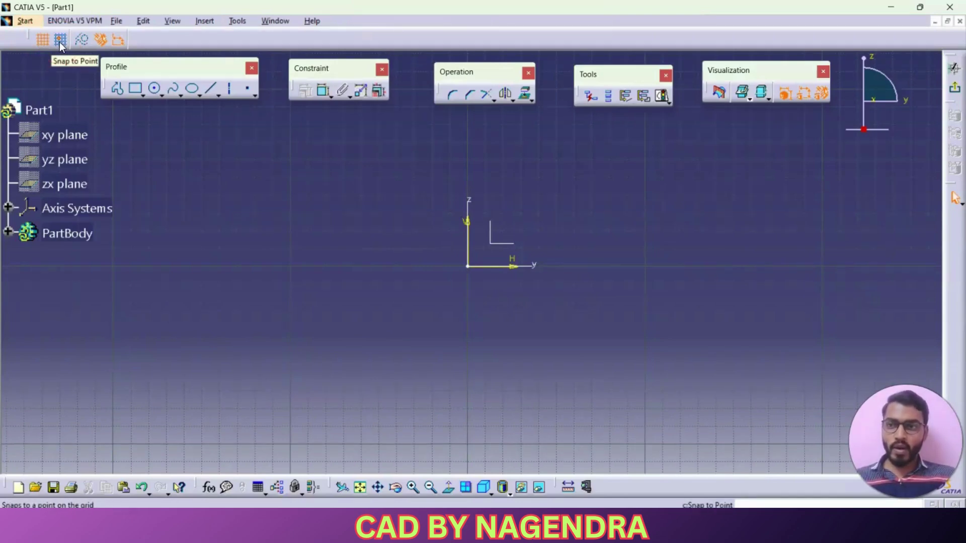
mouse_move(345, 270)
middle_down()
mouse_move(360, 203)
mouse_move(381, 210)
mouse_move(392, 279)
middle_up()
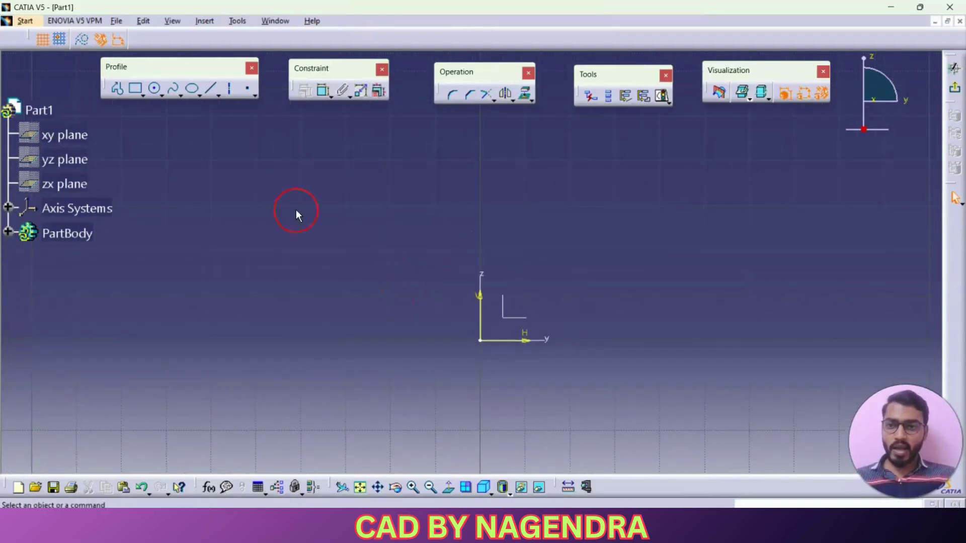
click(213, 91)
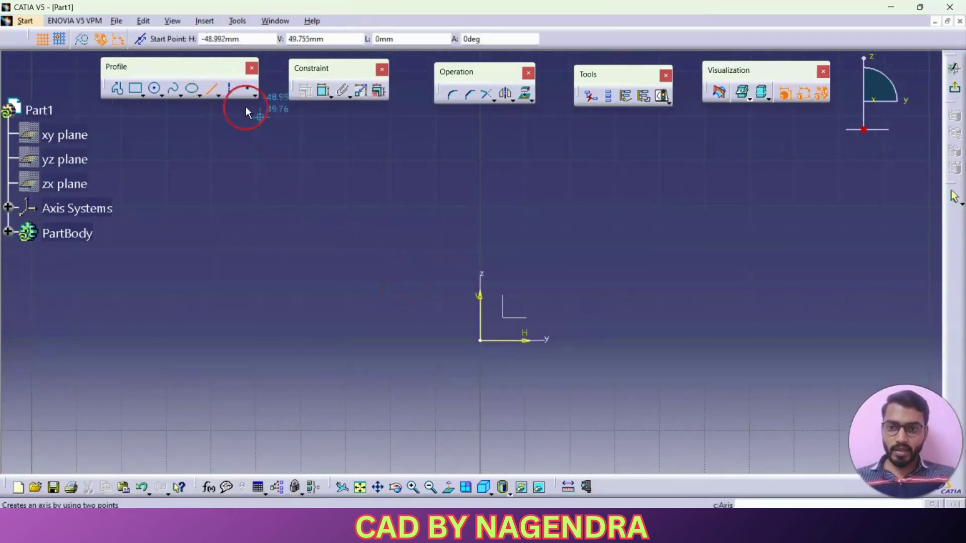
click(326, 228)
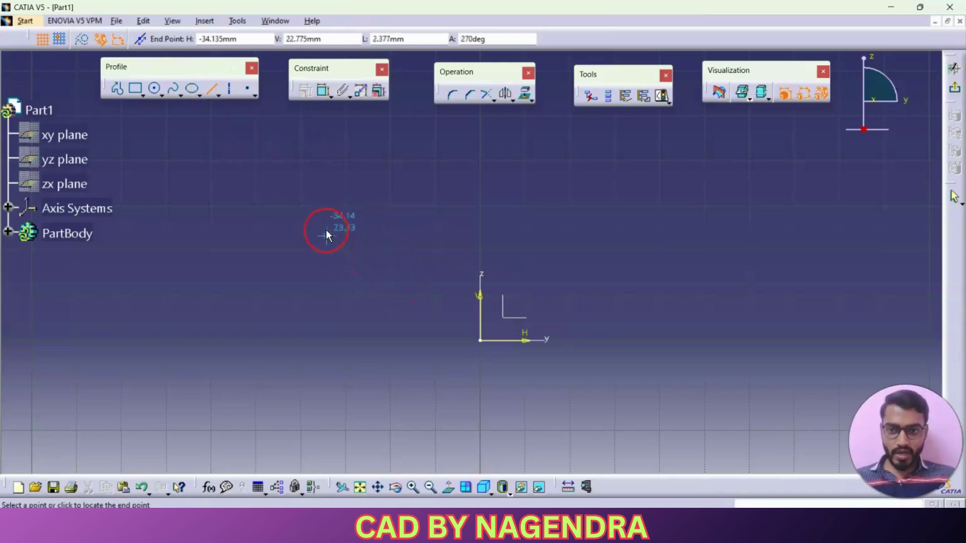
click(366, 368)
click(413, 231)
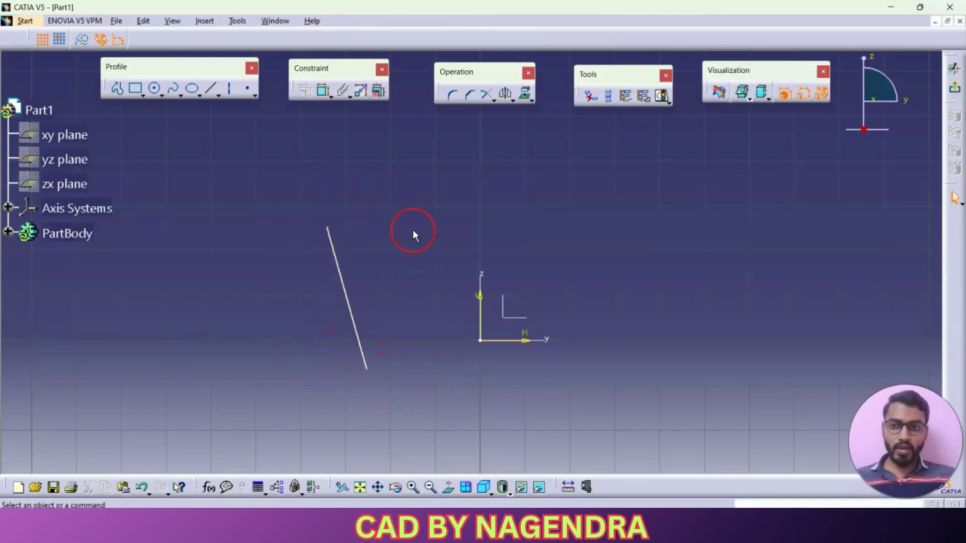
Step: Turn on Snap to Point and draw a line from H -50 mm, V 20 mm to H 30 mm, V 30 mm
click(62, 43)
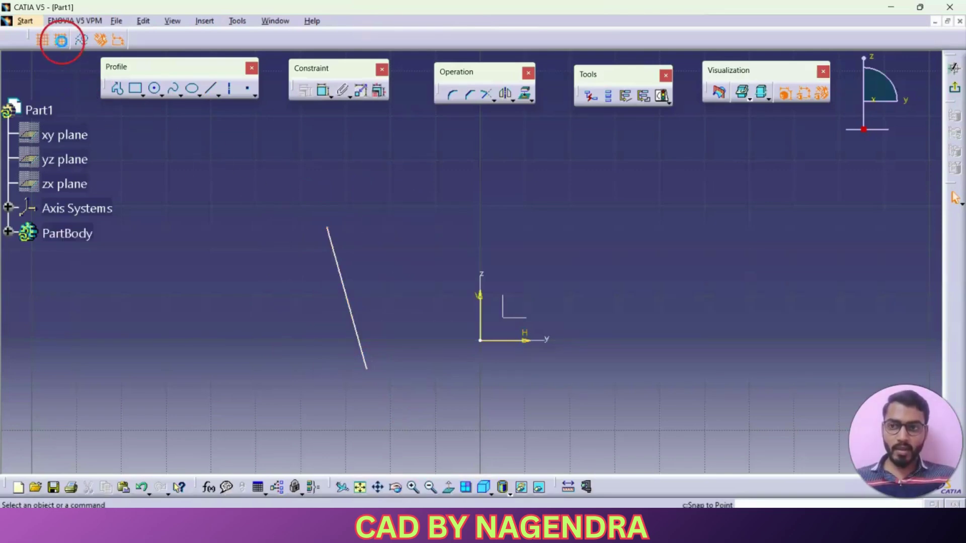
click(210, 88)
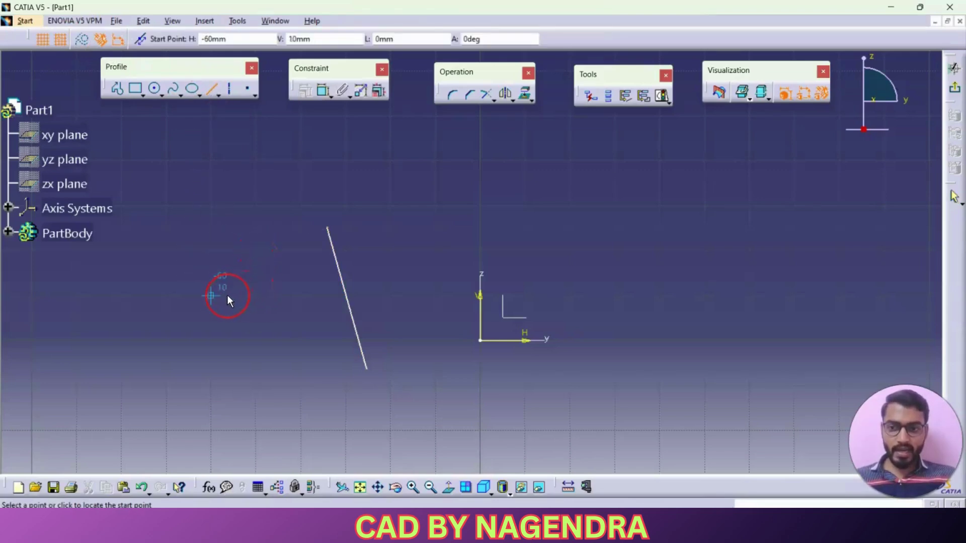
click(262, 256)
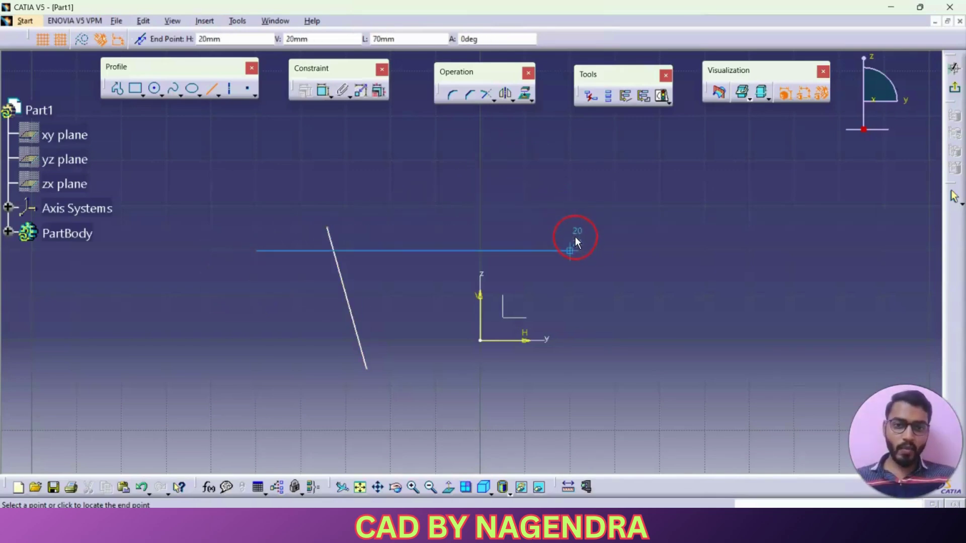
click(610, 208)
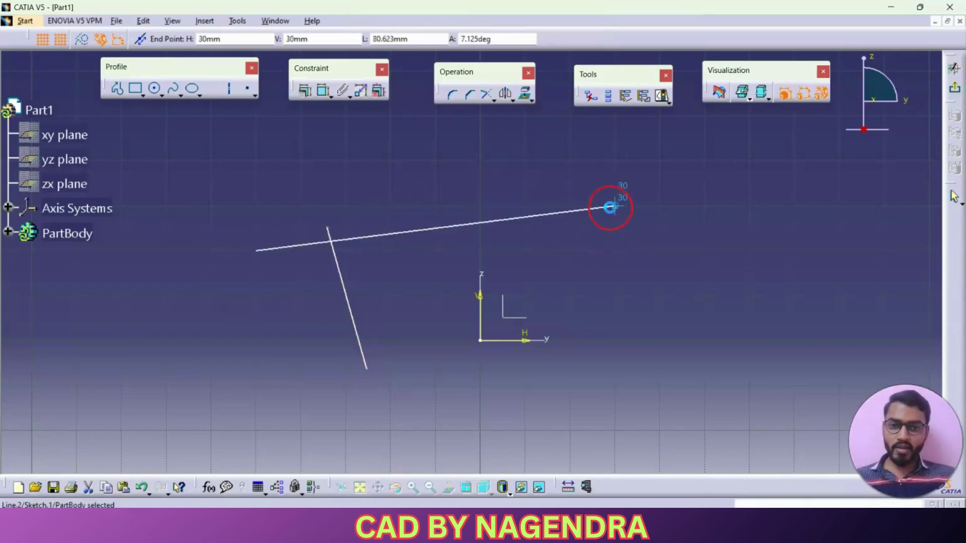
Step: Turn off Snap to Point for the sketch
click(62, 40)
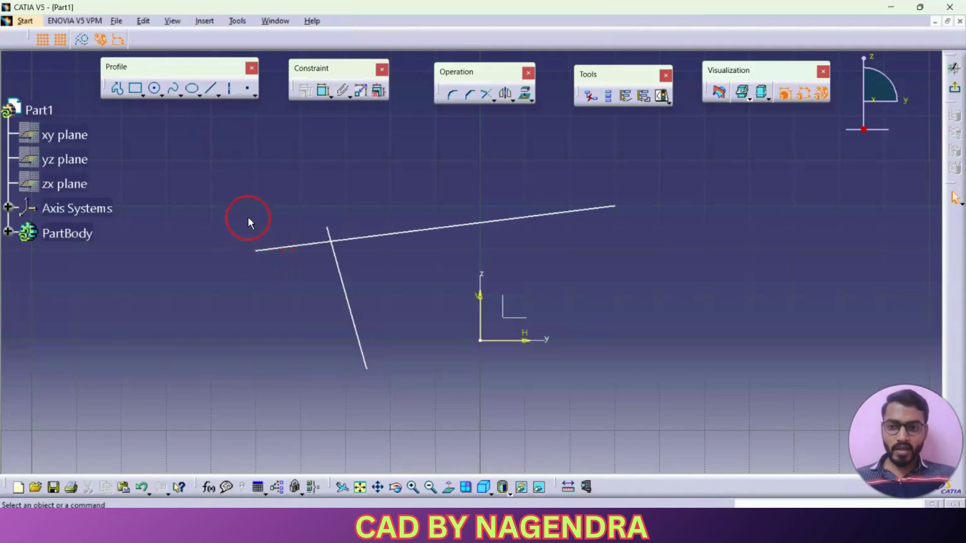
click(61, 40)
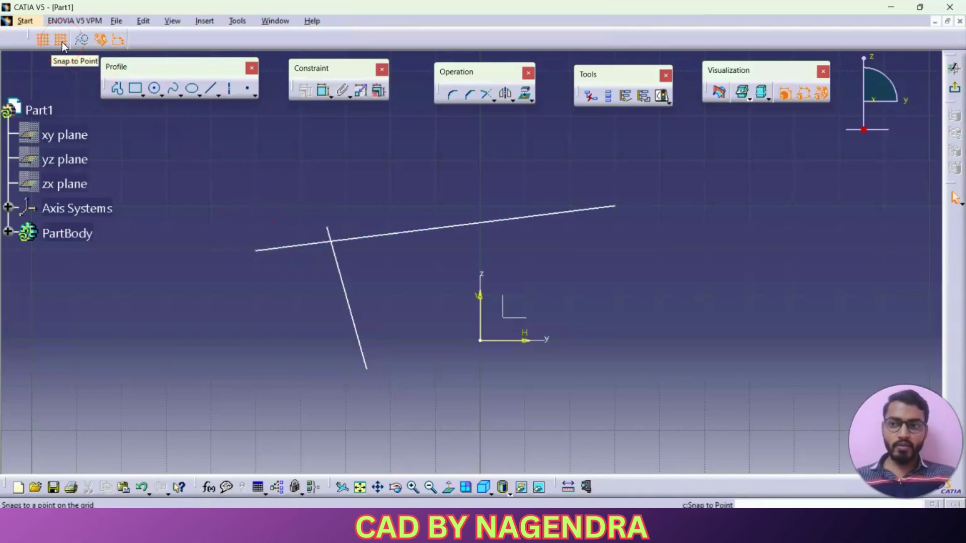
click(226, 171)
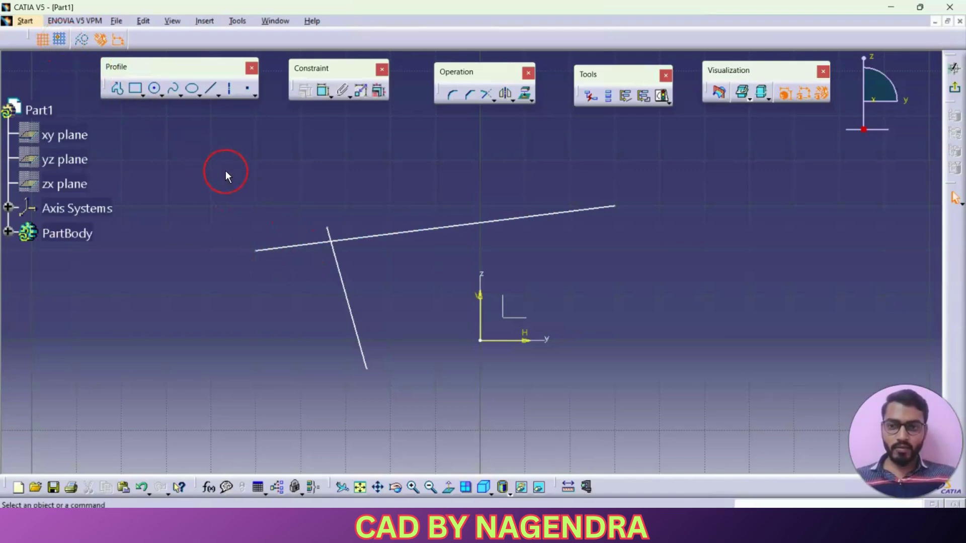
Step: Move the long line upward, clear of the short slanted line, and convert it to a construction element
click(83, 43)
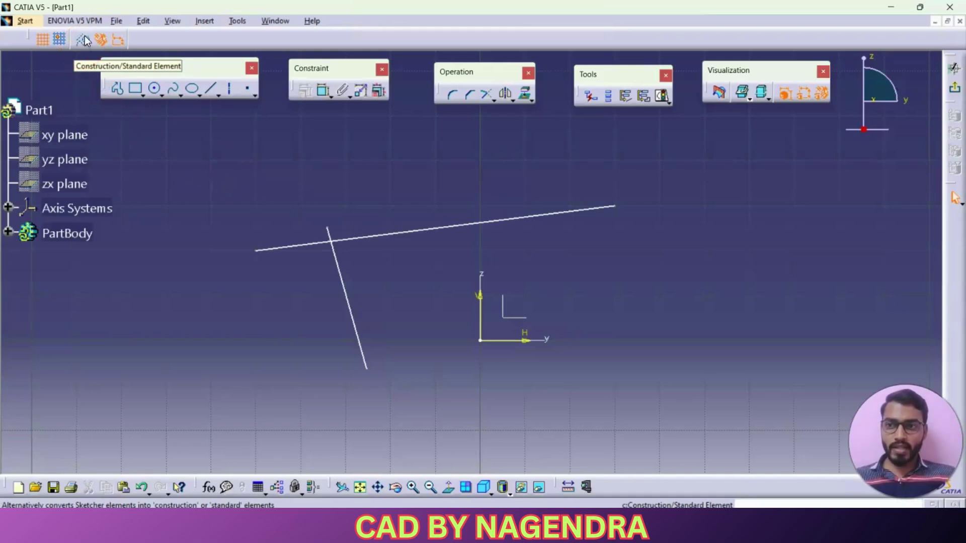
click(83, 41)
click(169, 171)
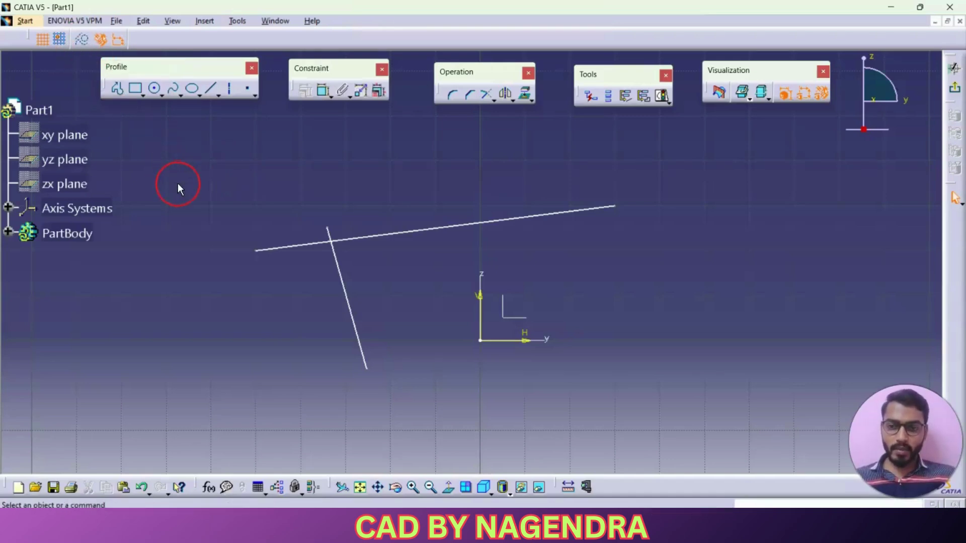
mouse_move(421, 231)
mouse_down()
mouse_move(443, 179)
mouse_move(427, 169)
mouse_up()
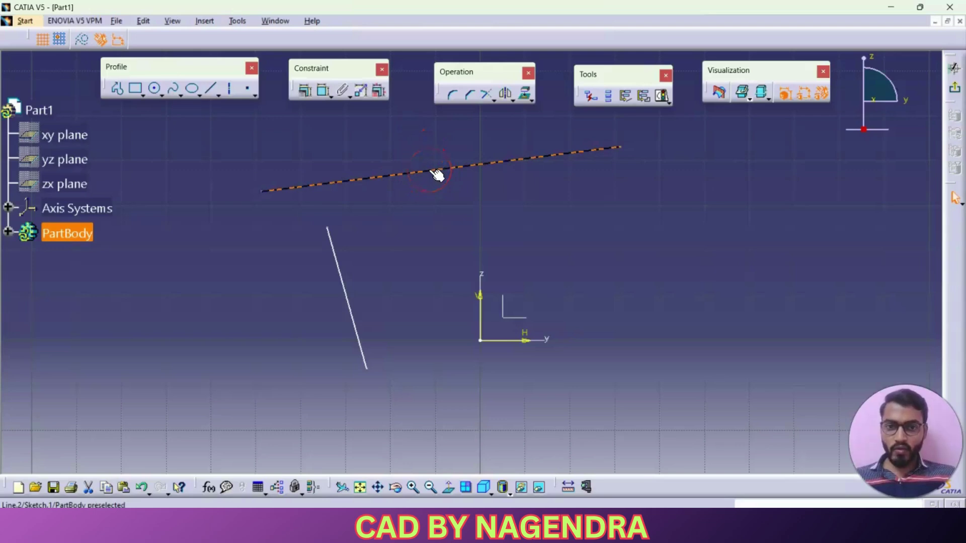
click(84, 38)
click(224, 295)
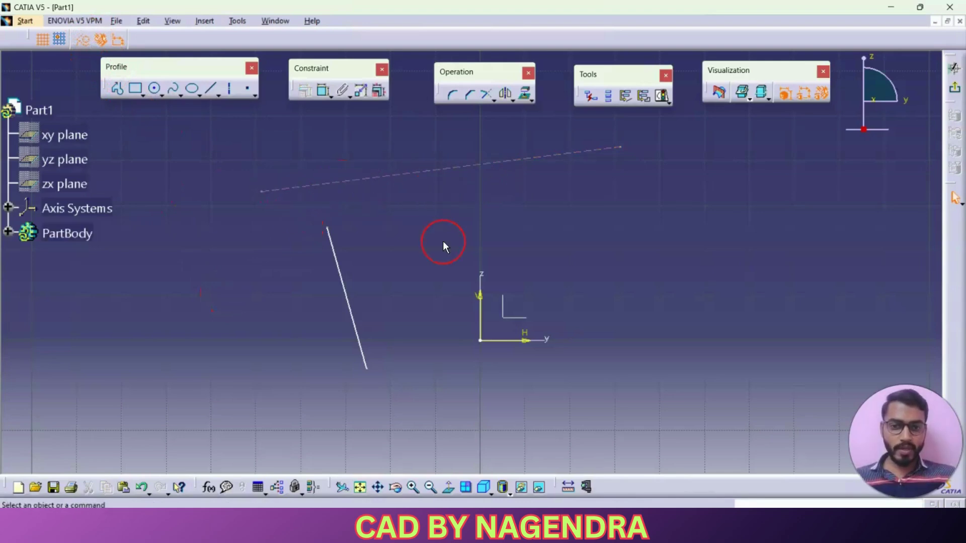
Step: Convert the construction line back to a standard element and move it down across the short slanted line
click(384, 180)
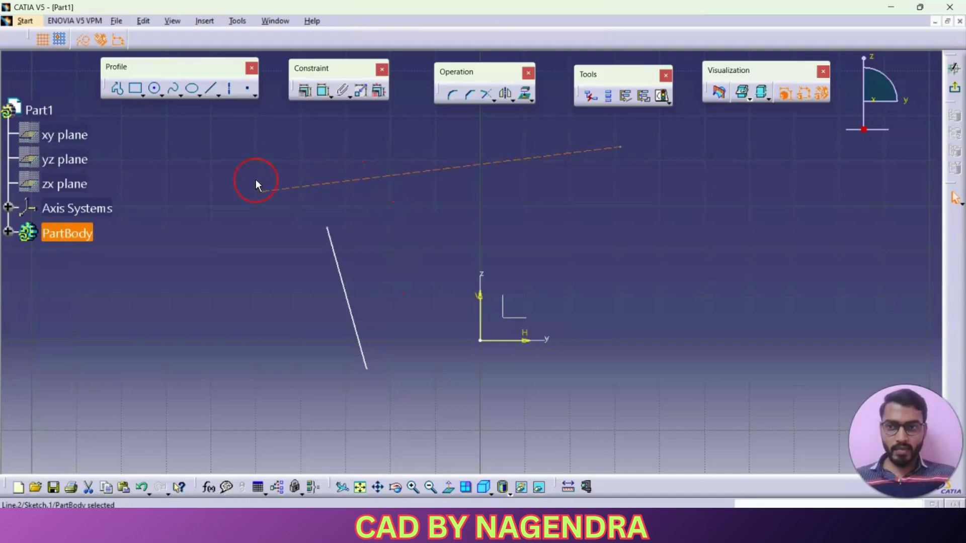
click(85, 41)
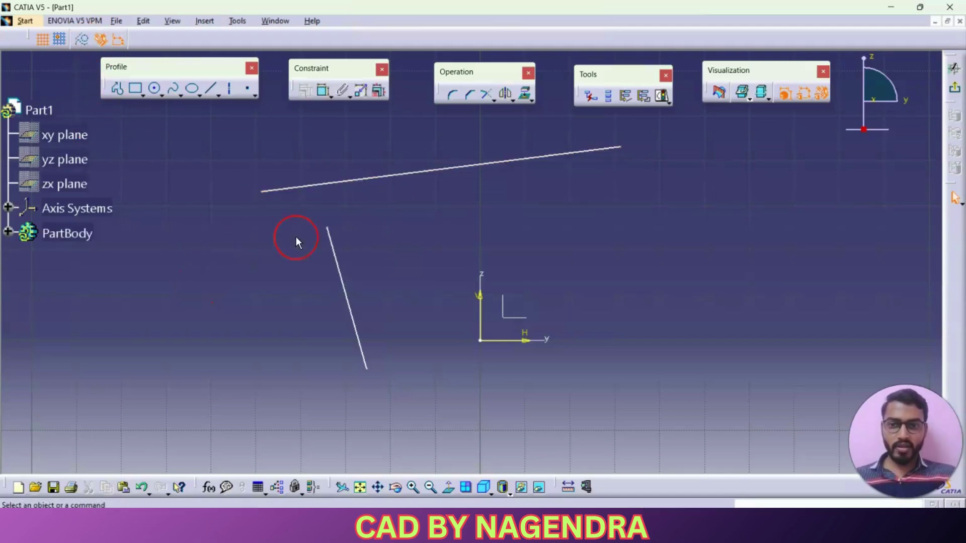
mouse_move(373, 179)
mouse_down()
mouse_move(313, 324)
mouse_move(346, 276)
mouse_up()
click(394, 330)
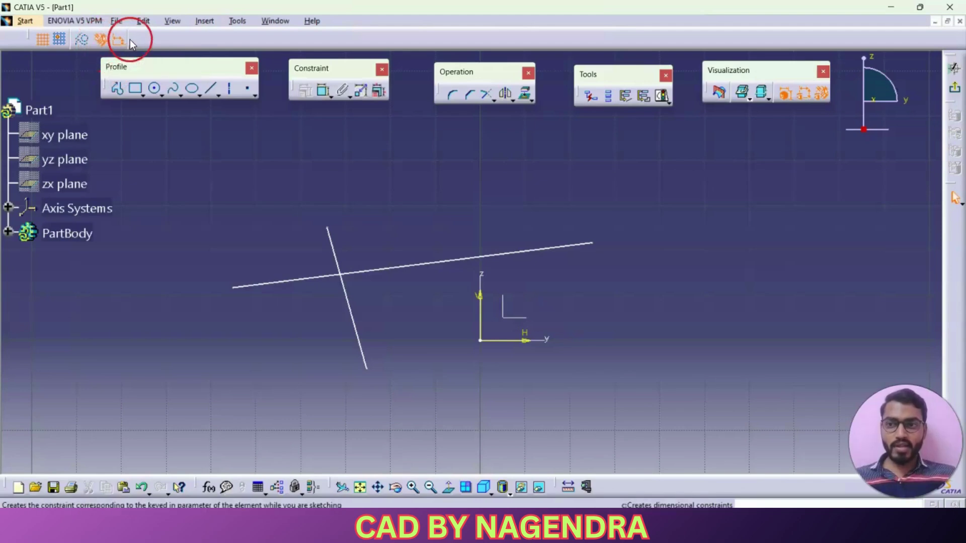
Step: Delete both crossing lines from the sketch
click(337, 277)
key(Delete)
click(349, 301)
key(Delete)
Step: Draw a horizontal line at about V 24.45 mm to the left of the vertical axis with Geometrical Constraints on
click(210, 89)
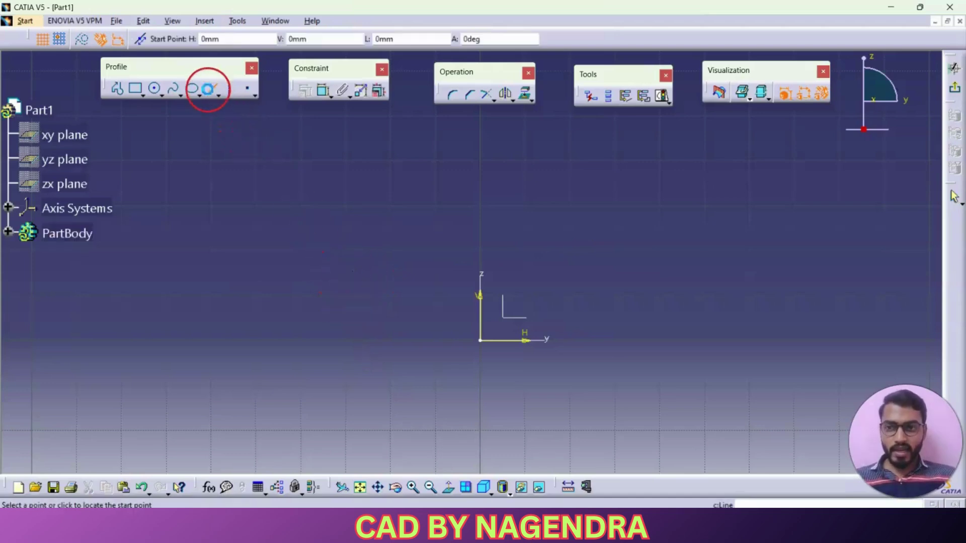
click(266, 230)
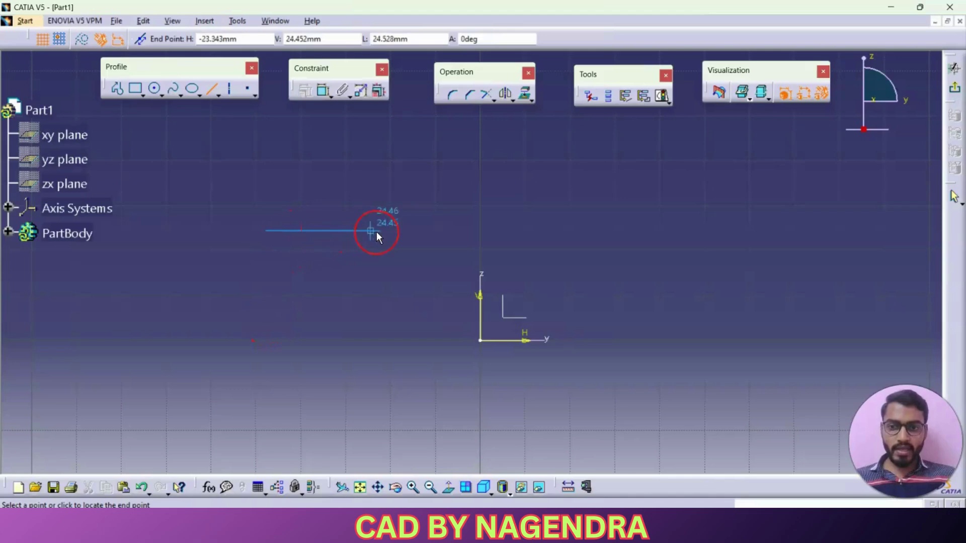
click(420, 230)
click(403, 283)
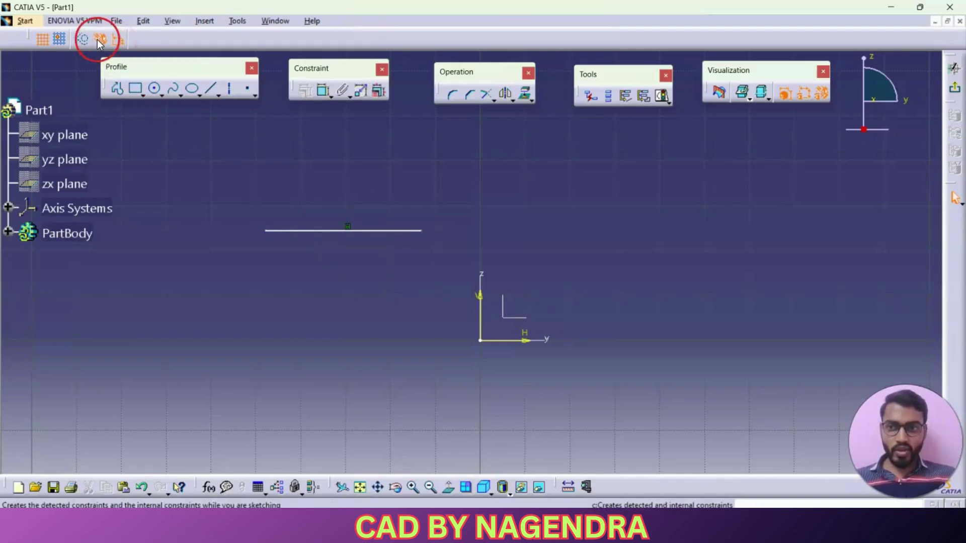
Step: With Geometrical Constraints off, draw a second horizontal line at about V 13.83 mm and shift the right endpoints of both lines downward
click(211, 89)
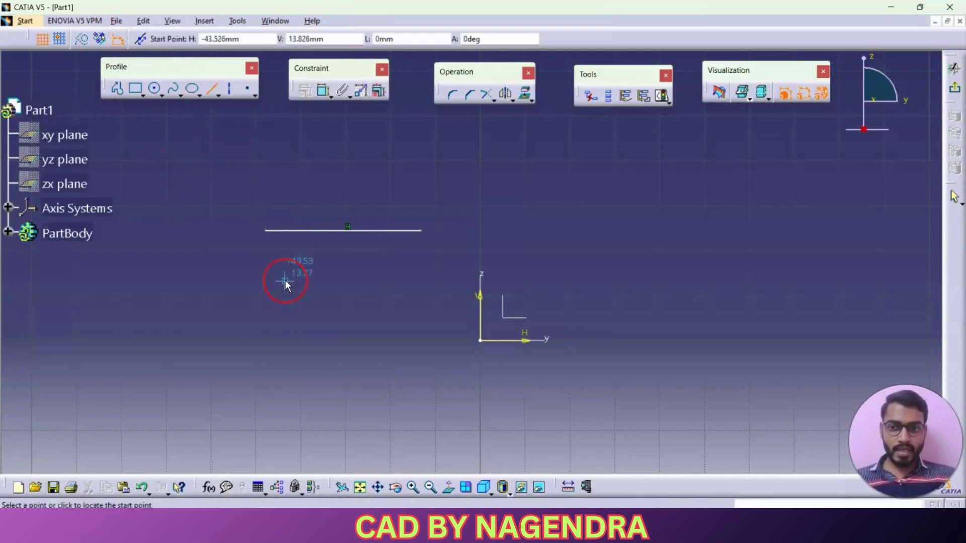
click(267, 278)
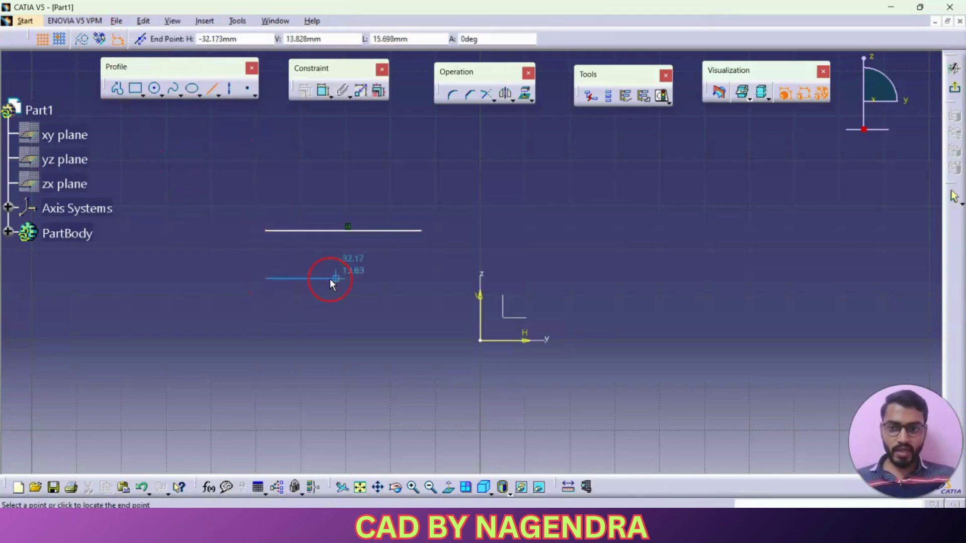
click(415, 278)
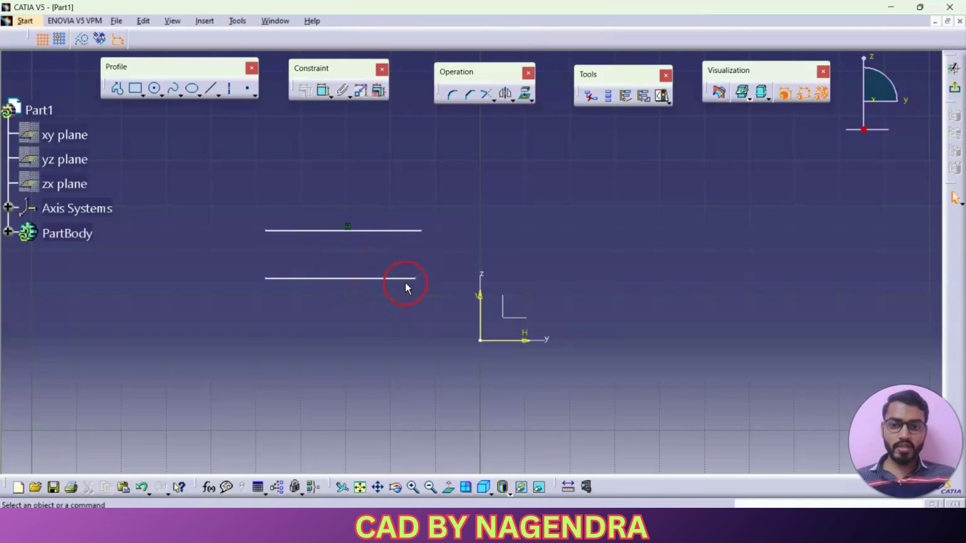
drag(416, 279, 414, 317)
mouse_move(422, 231)
mouse_down()
mouse_move(425, 267)
mouse_move(429, 240)
mouse_up()
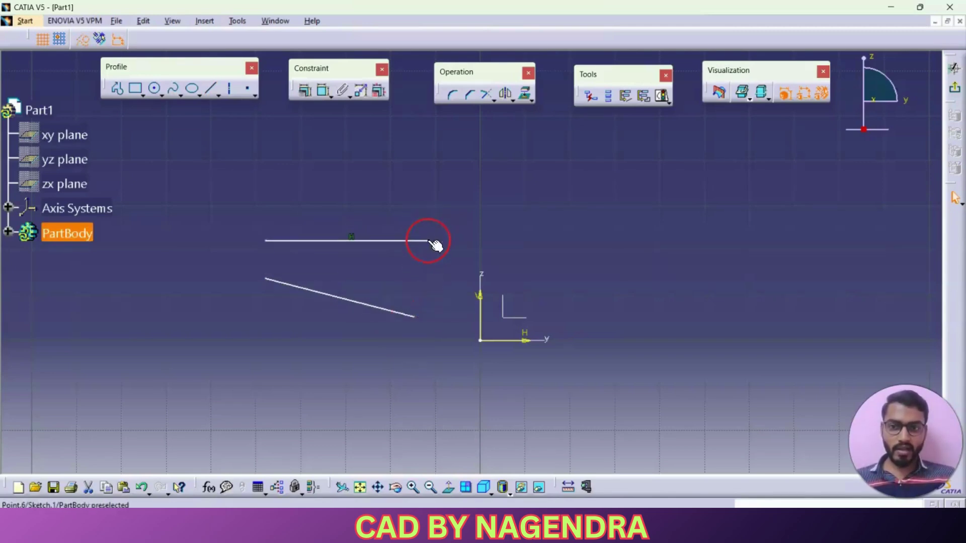
Step: Turn Geometrical Constraints back on and leave Dimensional Constraints enabled for the sketch
click(101, 43)
click(118, 41)
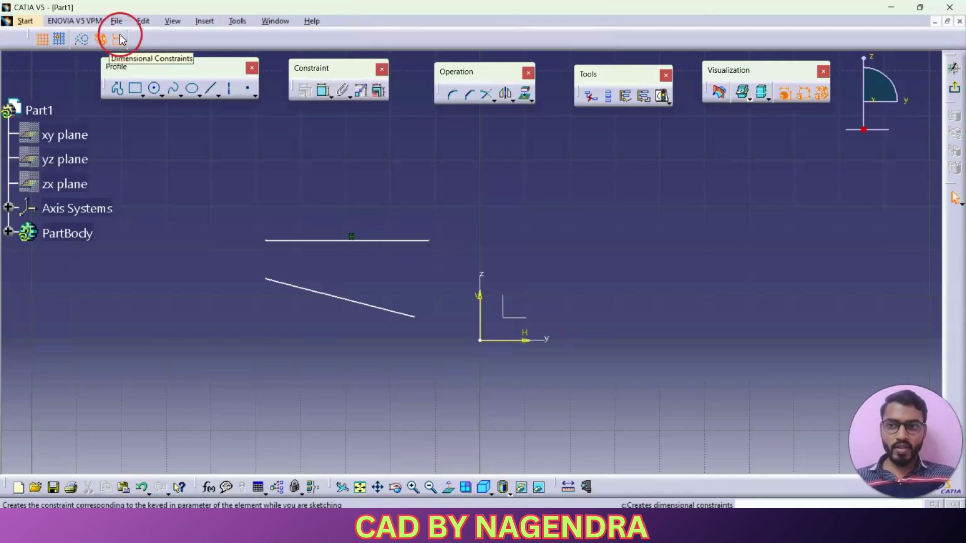
click(102, 41)
click(116, 41)
click(101, 41)
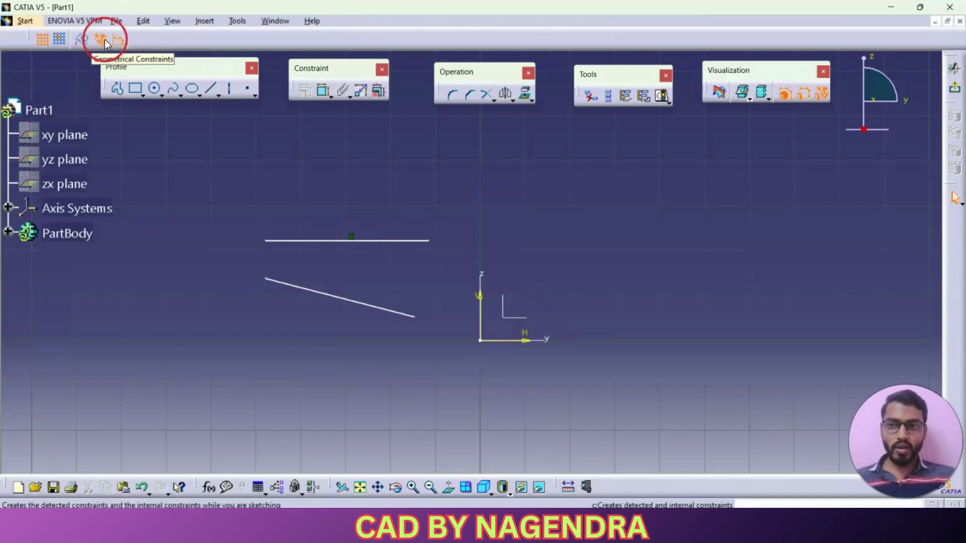
Step: Delete the constrained horizontal line and the slanted line below it
click(307, 242)
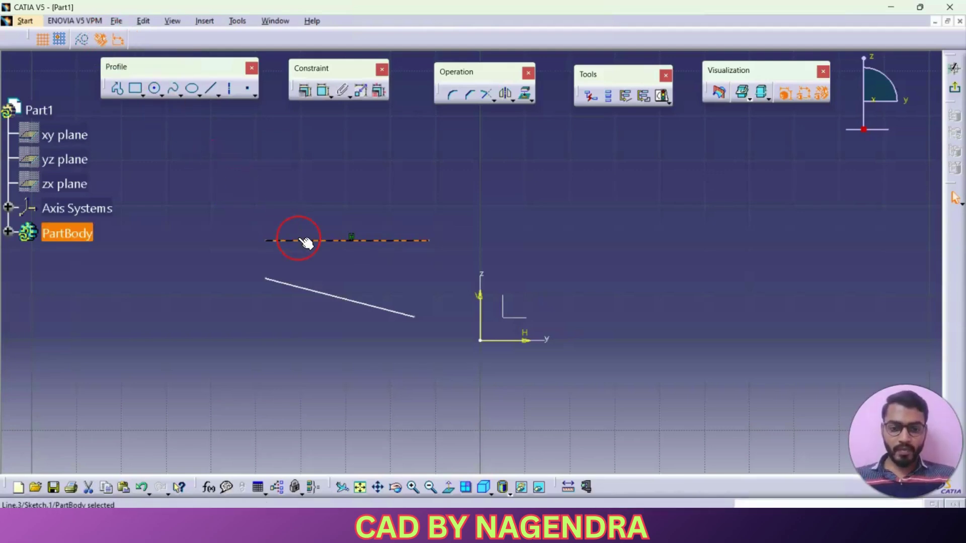
key(Delete)
click(319, 291)
key(Delete)
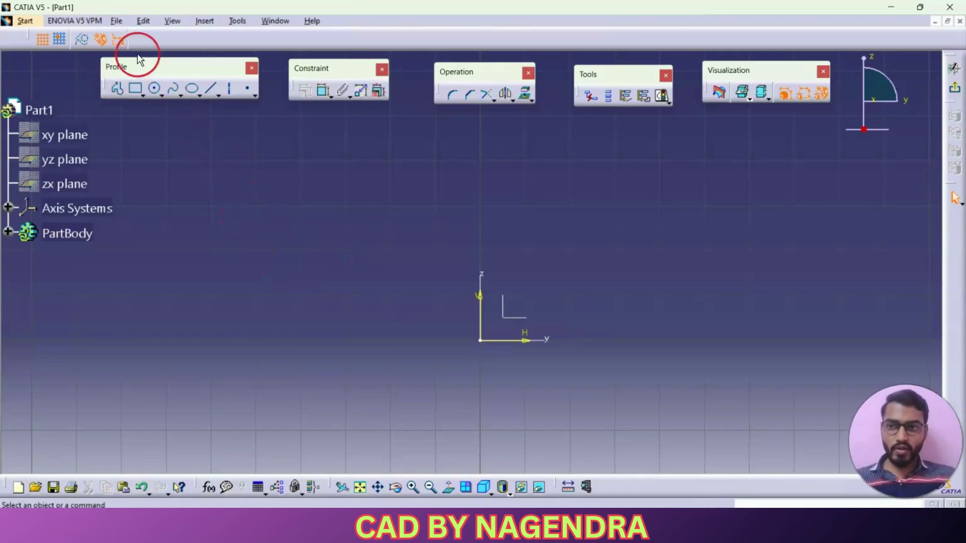
Step: Sketch an open stepped chain of connected lines with the Profile tool, starting at about H -54 mm and including one slanted segment
click(117, 91)
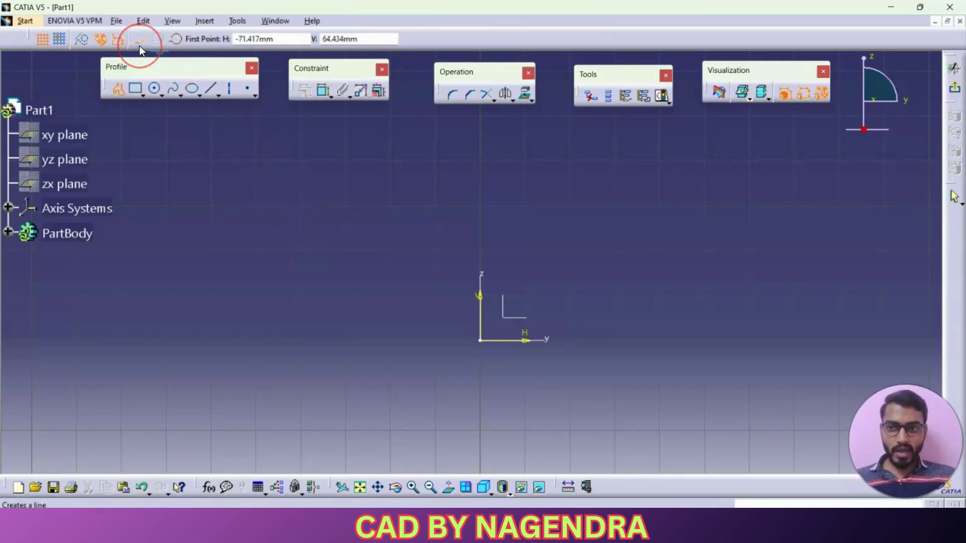
click(175, 39)
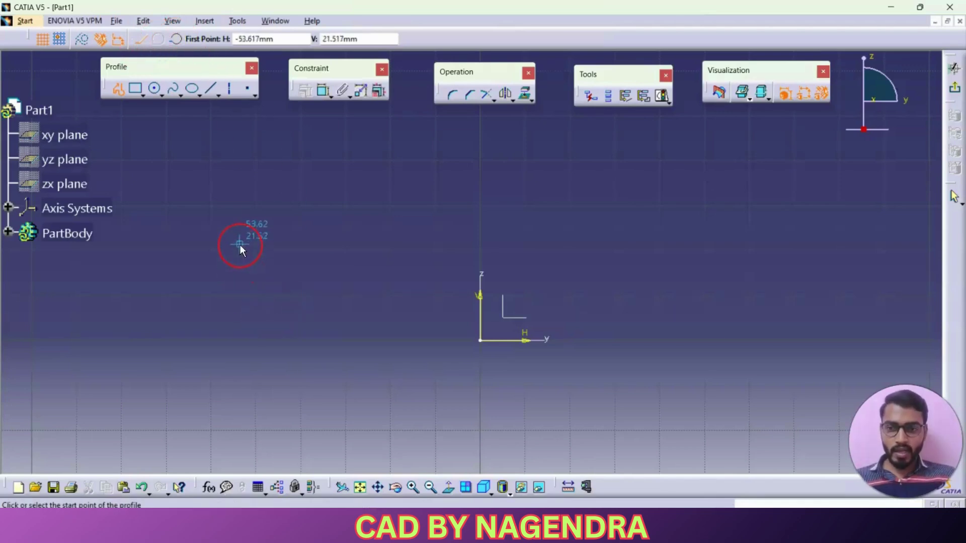
click(238, 227)
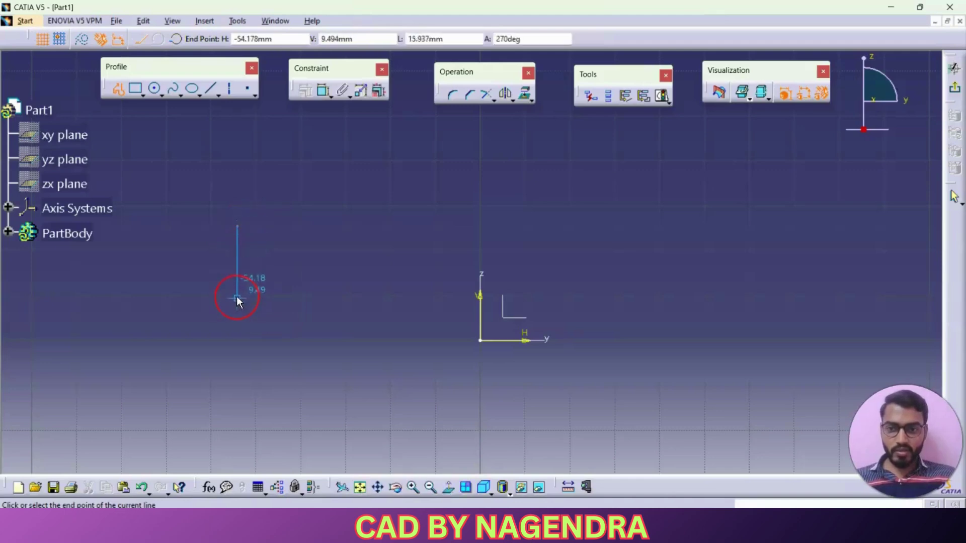
click(237, 327)
click(324, 327)
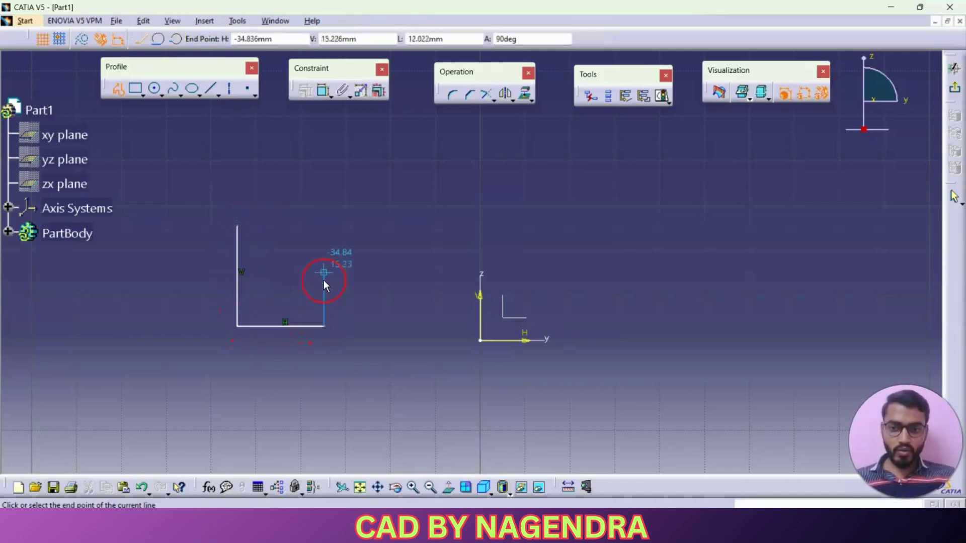
click(324, 254)
click(416, 253)
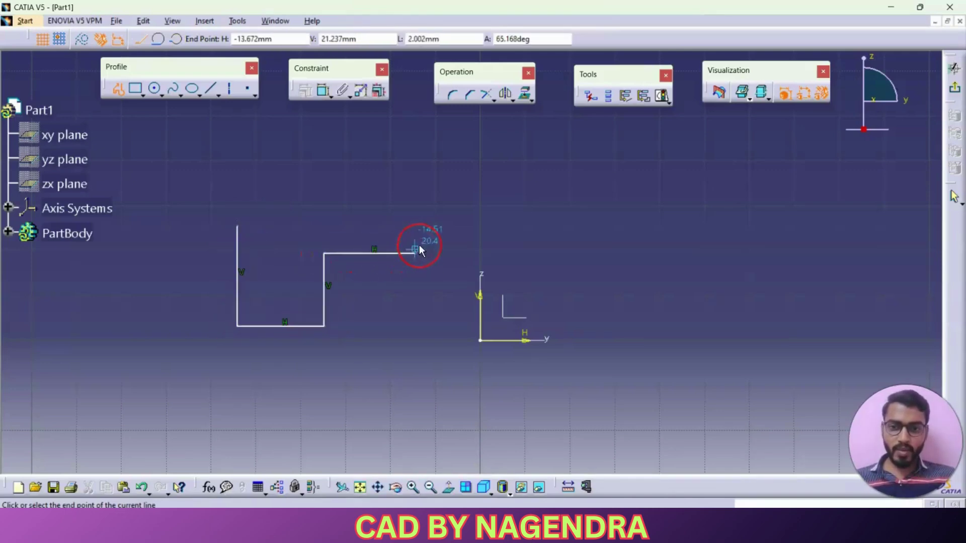
click(523, 192)
click(523, 282)
click(646, 282)
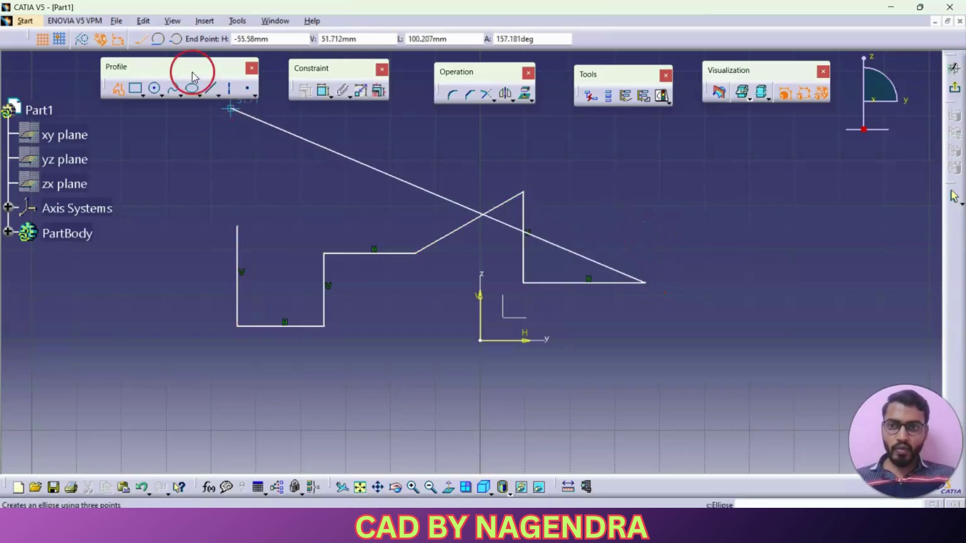
Step: Continue the profile with a tangent arc, a horizontal line back over the vertical axis and a vertical line down
click(159, 42)
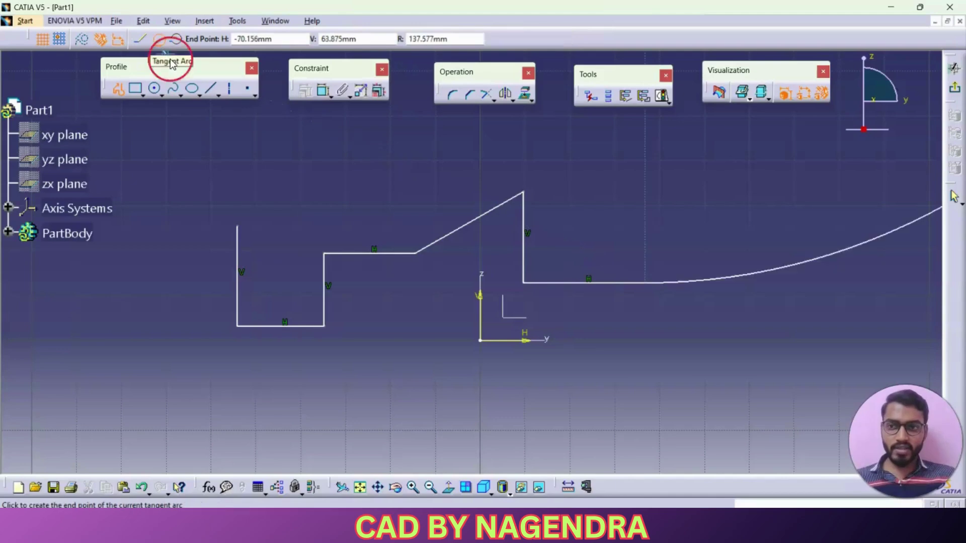
click(649, 162)
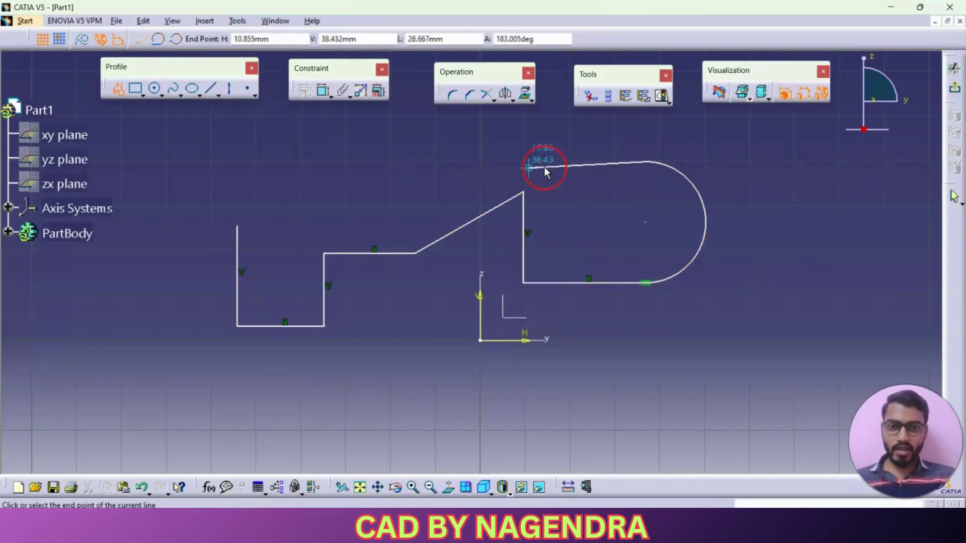
click(405, 162)
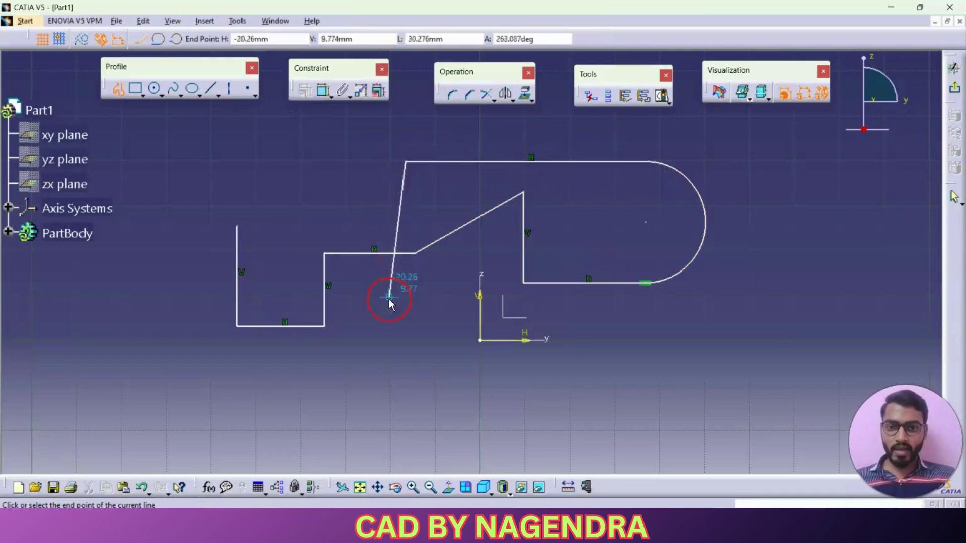
click(406, 326)
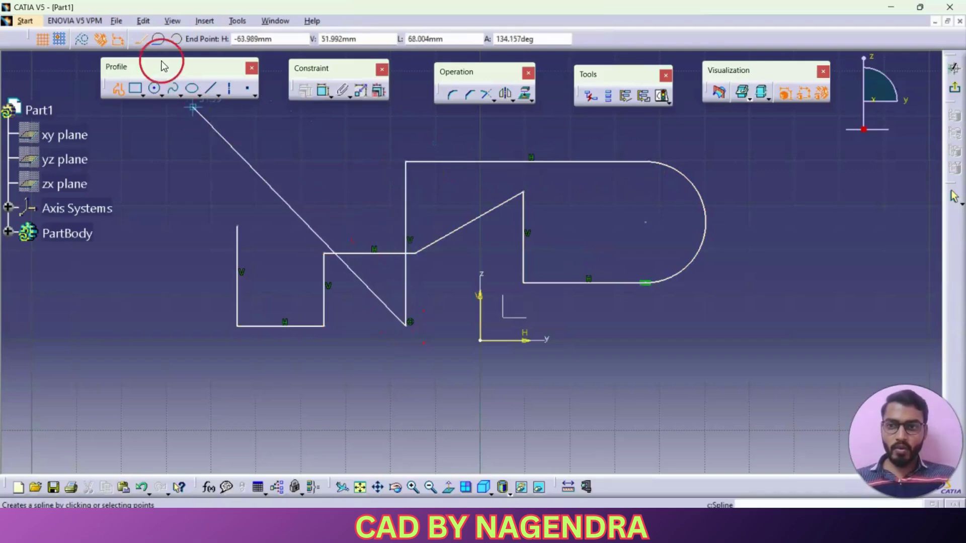
Step: Add a three-point arc of about 22 mm radius below the origin and end the profile with a vertical and a horizontal line
click(177, 40)
click(414, 360)
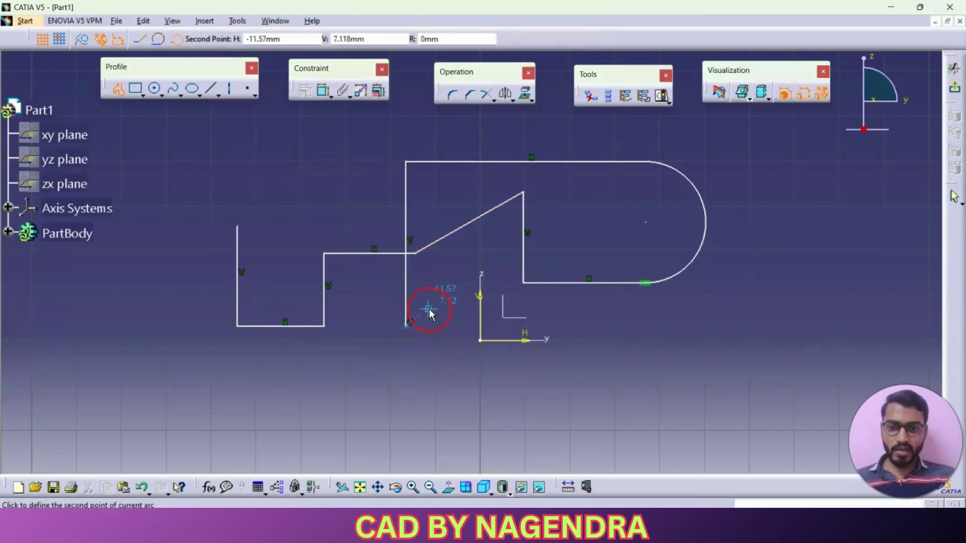
click(451, 415)
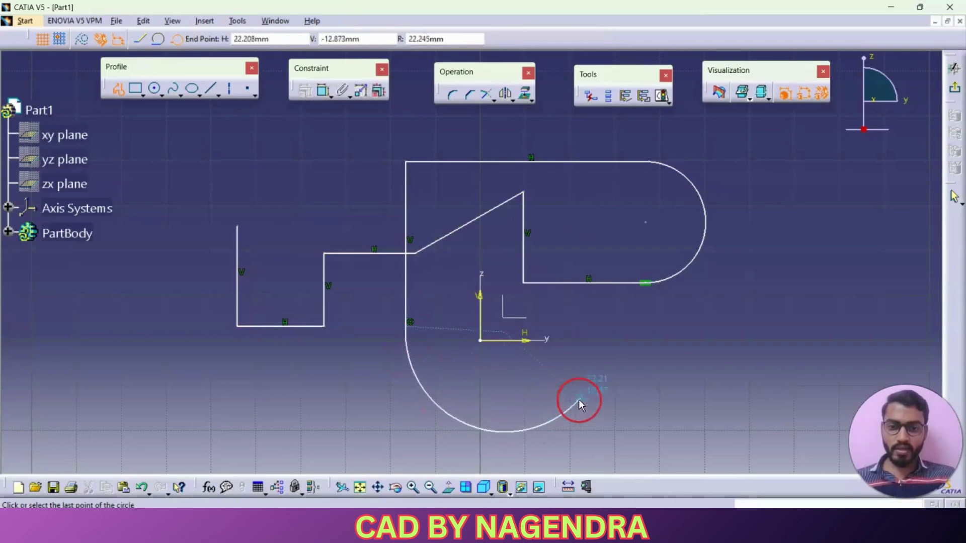
click(593, 385)
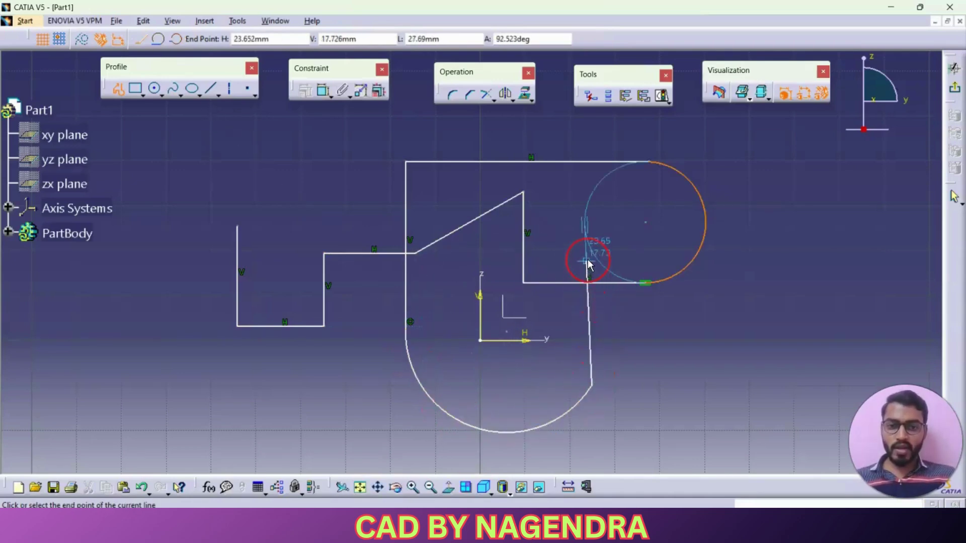
click(593, 243)
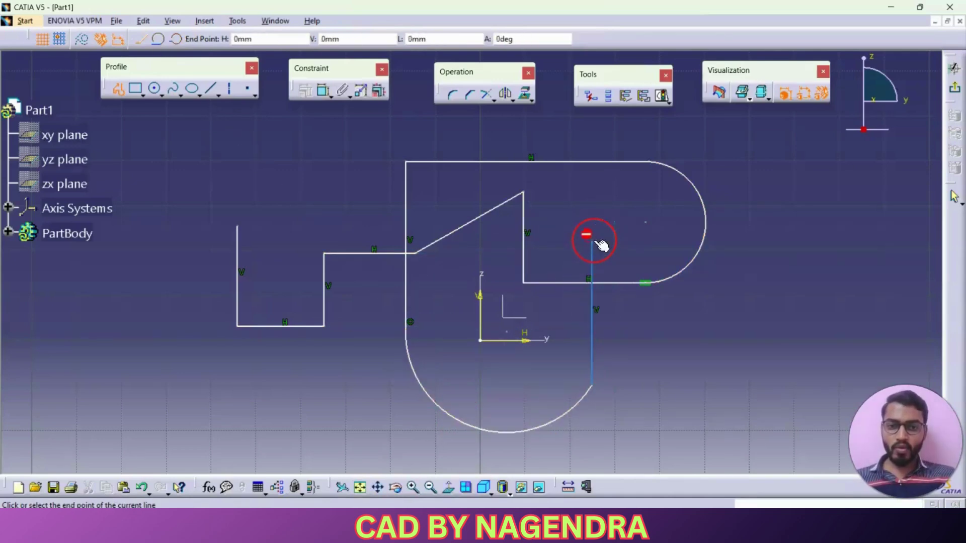
click(472, 244)
click(472, 243)
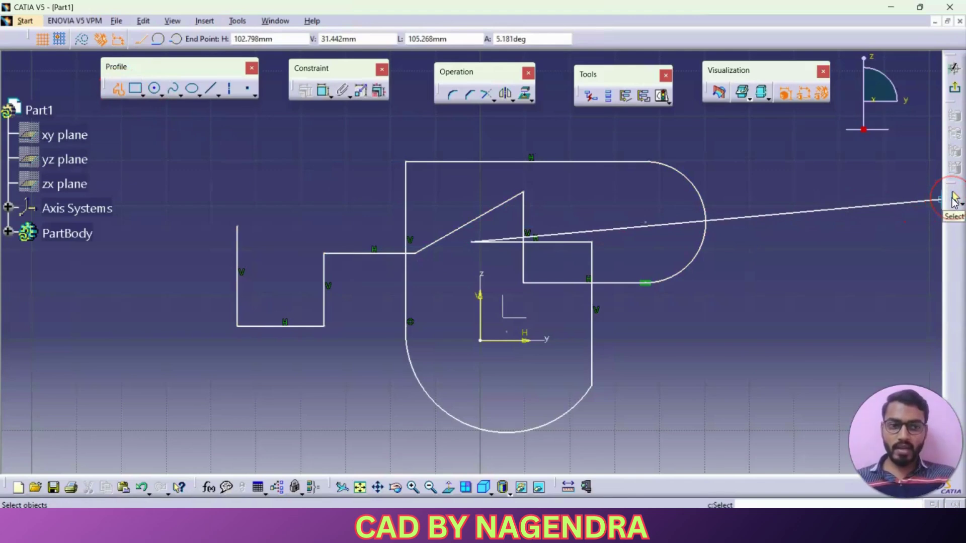
Step: Pan and zoom the view around the completed open profile
click(118, 93)
middle_drag(448, 319, 451, 333)
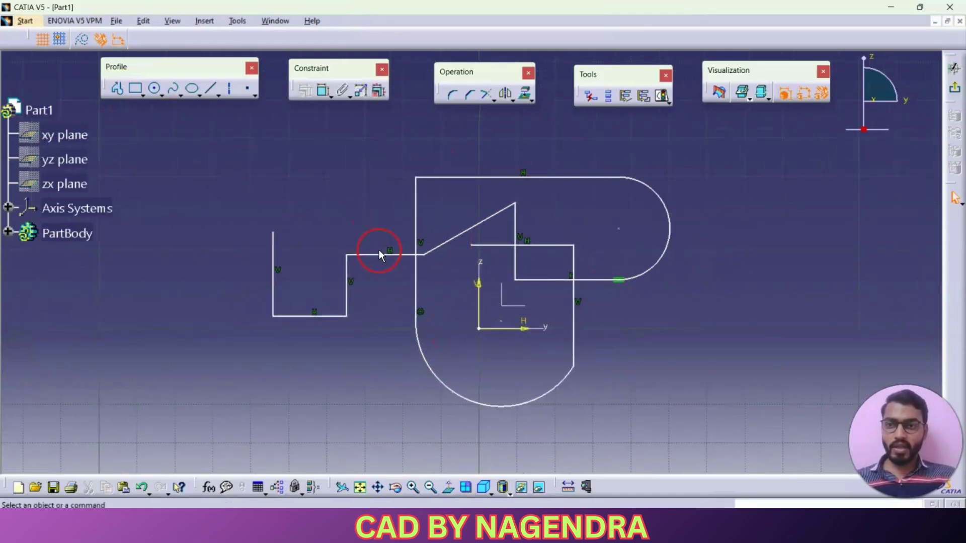
click(117, 89)
mouse_move(625, 276)
middle_down()
mouse_move(611, 276)
mouse_move(609, 305)
mouse_move(548, 323)
mouse_move(520, 267)
middle_up()
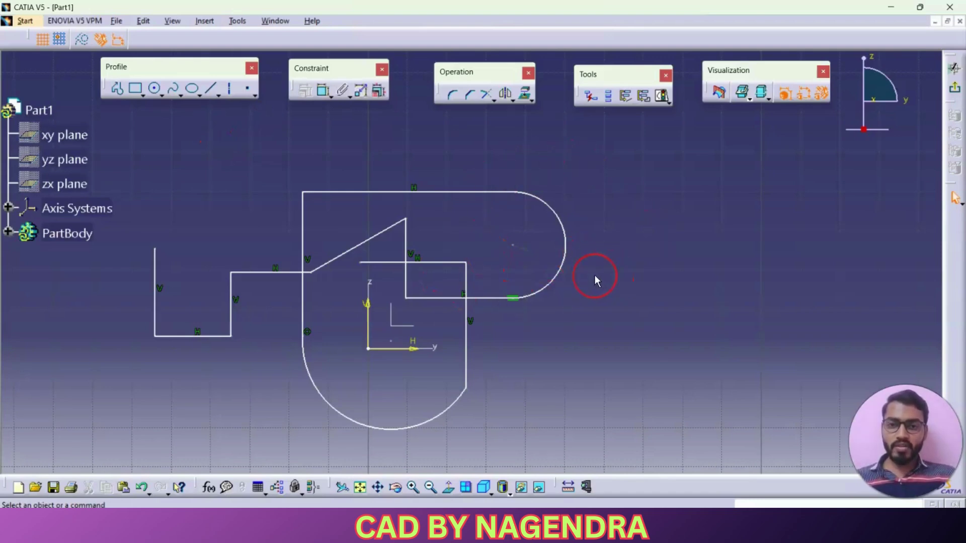
mouse_move(578, 280)
middle_down()
mouse_move(565, 332)
mouse_move(539, 324)
mouse_move(615, 301)
middle_up()
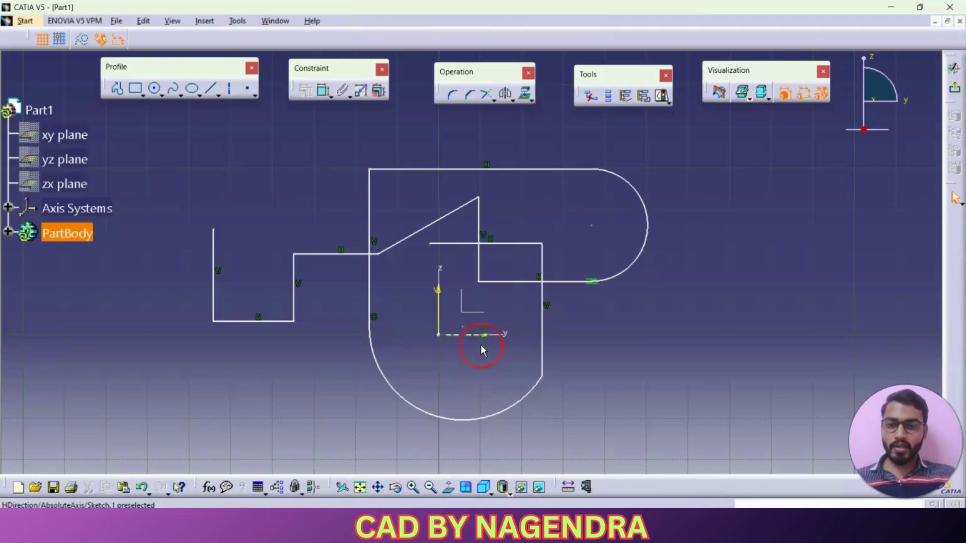
mouse_move(526, 261)
middle_down()
mouse_move(530, 291)
mouse_move(574, 231)
middle_up()
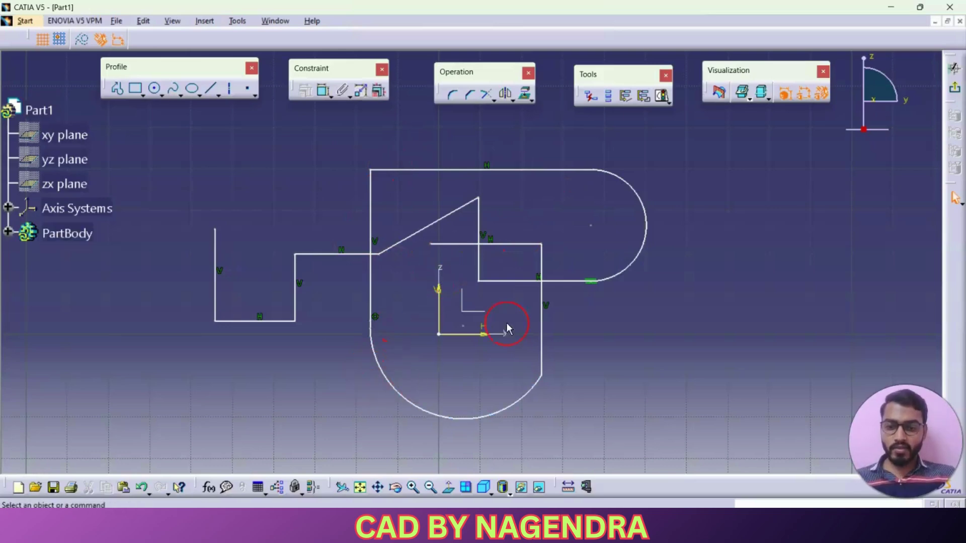
middle_drag(518, 313, 466, 381)
mouse_move(565, 347)
middle_down()
mouse_move(354, 324)
mouse_move(334, 377)
middle_up()
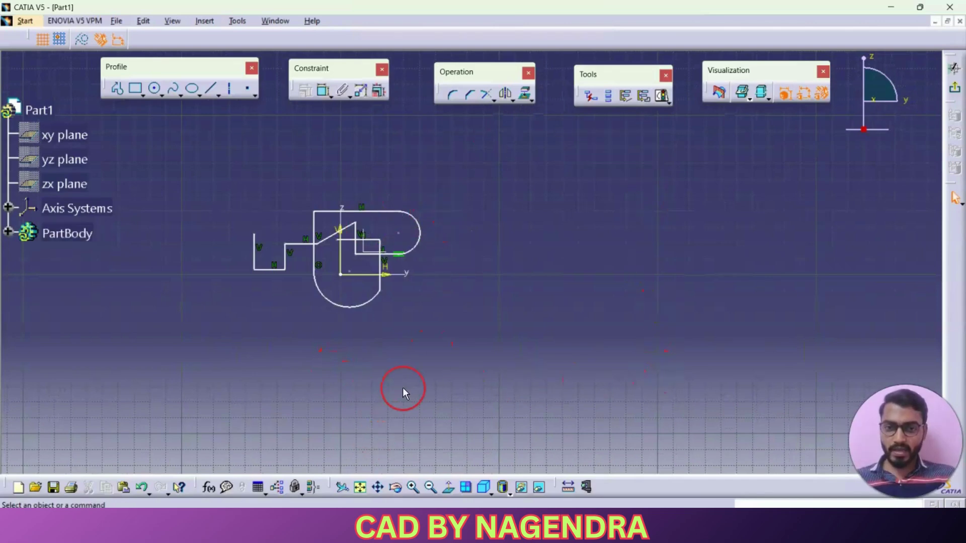
Step: Fit the whole sketch in the view and shift it with the Pan tool
click(361, 488)
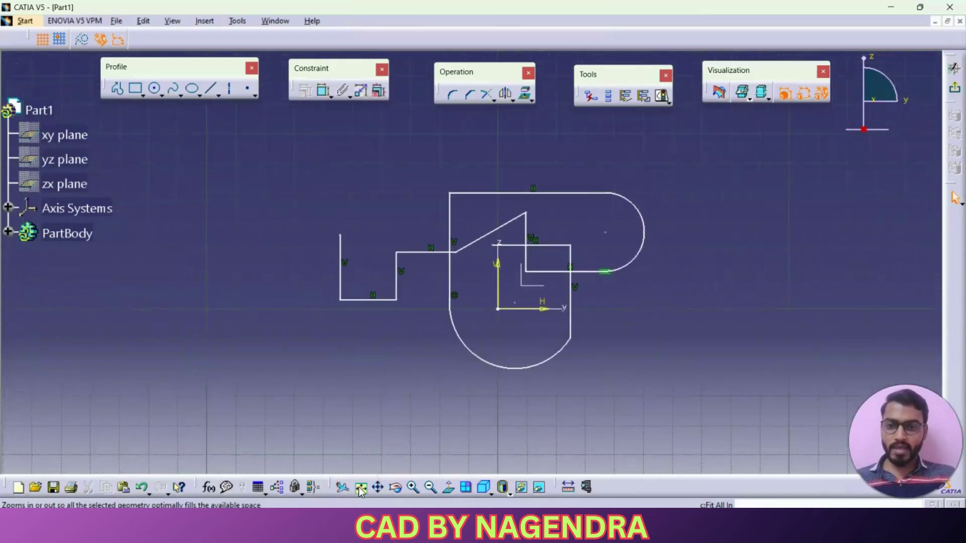
click(378, 487)
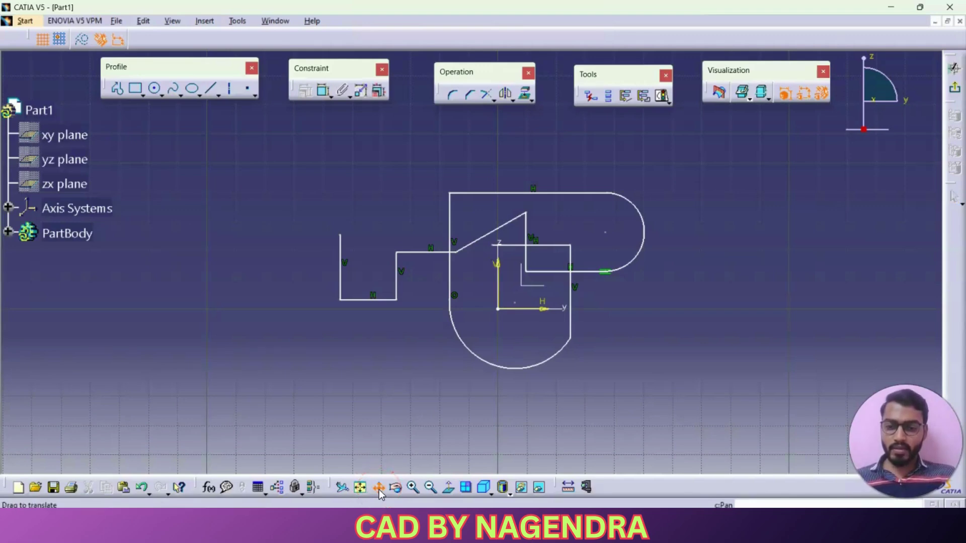
mouse_move(453, 346)
mouse_down()
mouse_move(183, 345)
mouse_move(562, 347)
mouse_move(201, 345)
mouse_move(606, 337)
mouse_move(213, 342)
mouse_move(530, 282)
mouse_move(460, 438)
mouse_move(479, 318)
mouse_up()
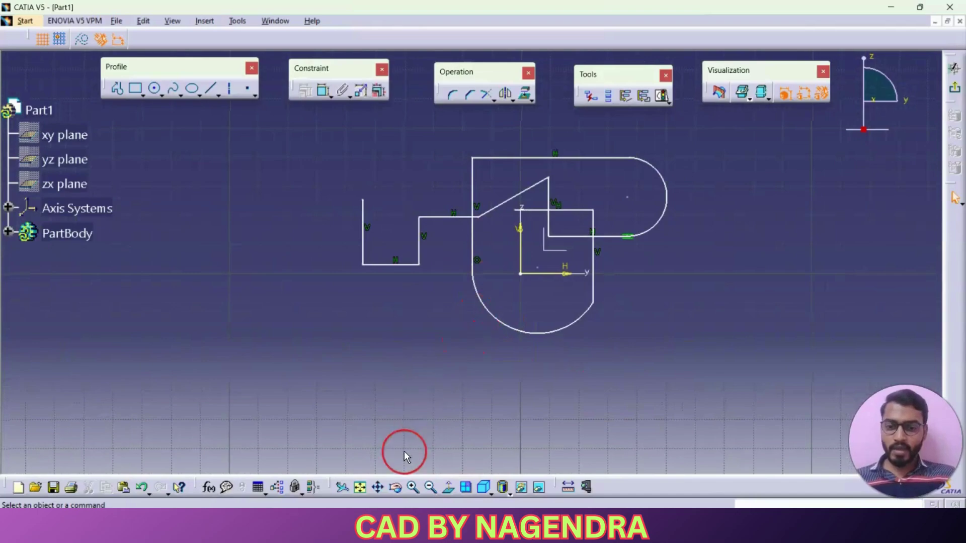
Step: Rotate the sketch in 3D, zoom in and out by increments, and return to the view normal to the sketch plane
click(396, 490)
mouse_move(592, 346)
mouse_down()
mouse_move(614, 330)
mouse_move(330, 280)
mouse_move(415, 307)
mouse_move(703, 337)
mouse_move(595, 289)
mouse_move(442, 356)
mouse_move(525, 387)
mouse_up()
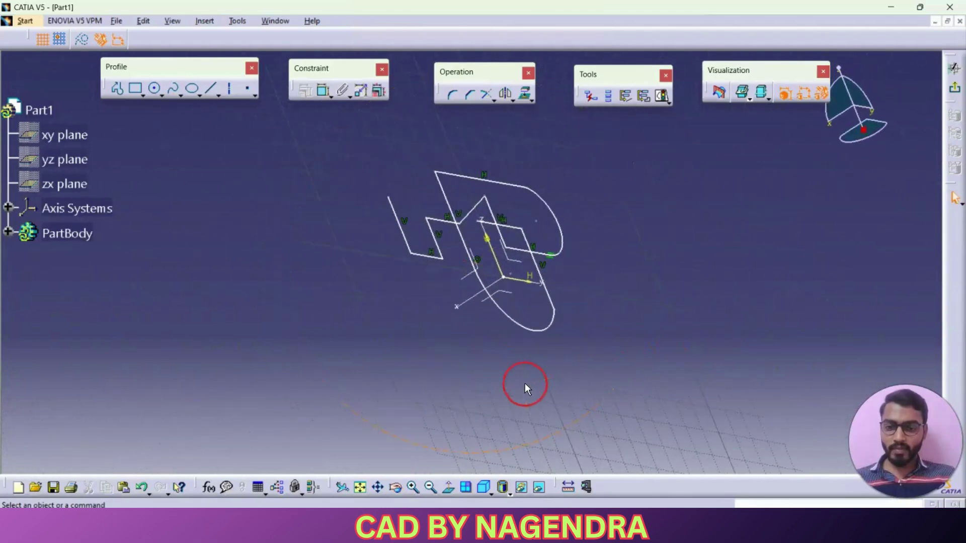
click(413, 488)
click(429, 488)
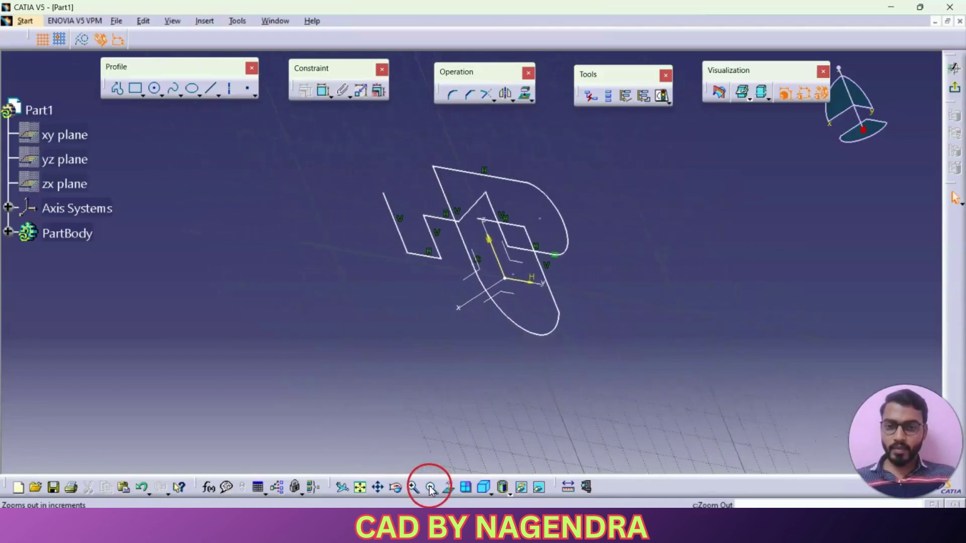
click(396, 487)
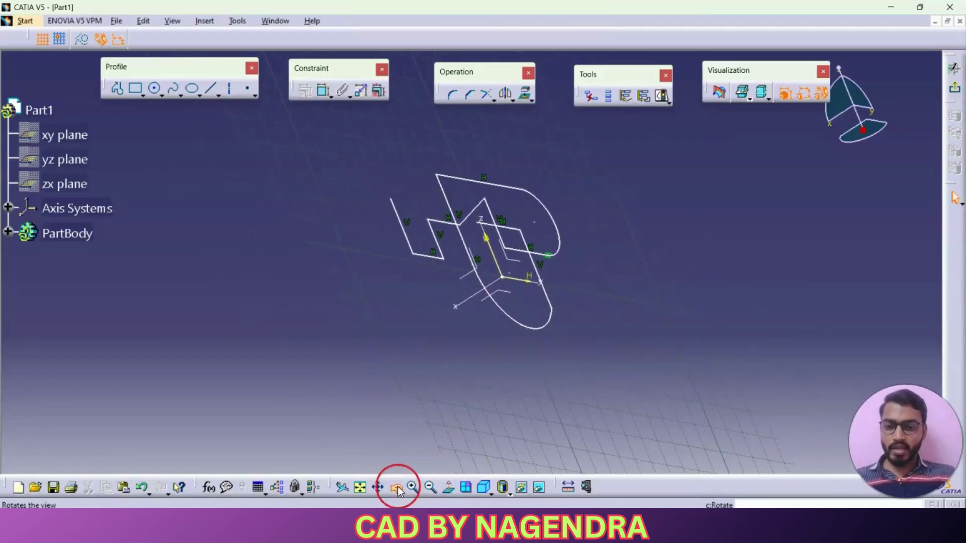
mouse_move(613, 339)
mouse_down()
mouse_move(414, 350)
mouse_move(578, 384)
mouse_move(582, 224)
mouse_up()
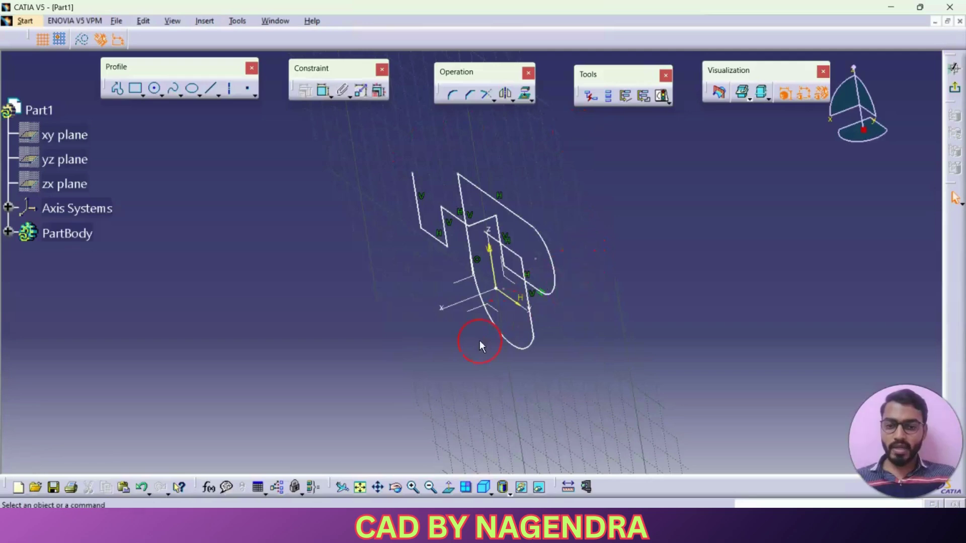
click(450, 489)
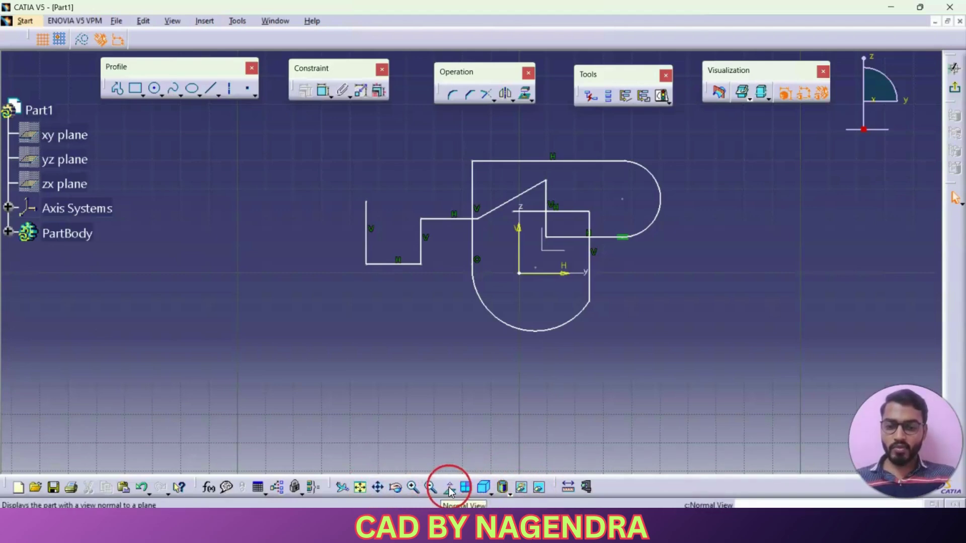
mouse_move(623, 327)
middle_down()
mouse_move(625, 289)
mouse_move(613, 286)
middle_up()
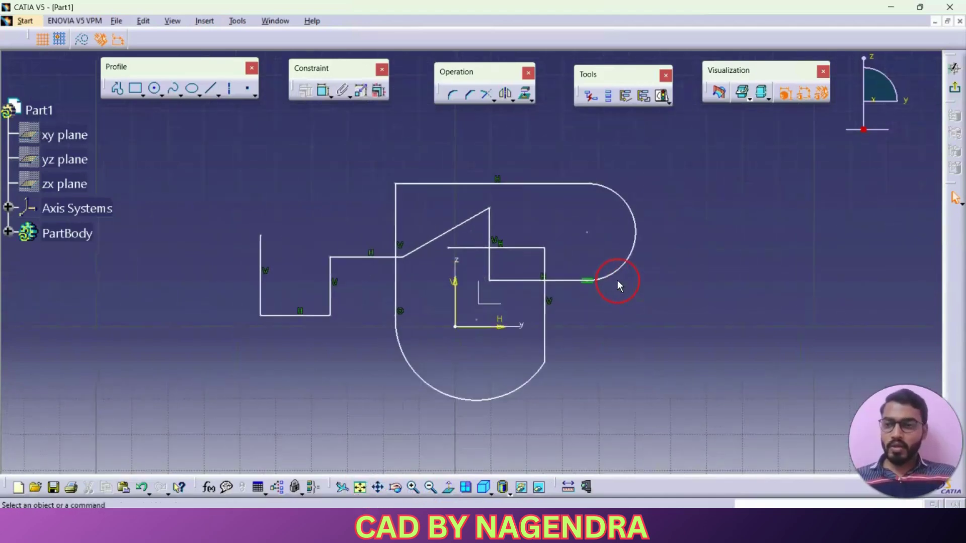
Step: Detach the Predefined Profile tools as a floating toolbar and place it just below the Profile toolbar
click(143, 96)
drag(145, 107, 154, 163)
drag(204, 129, 208, 122)
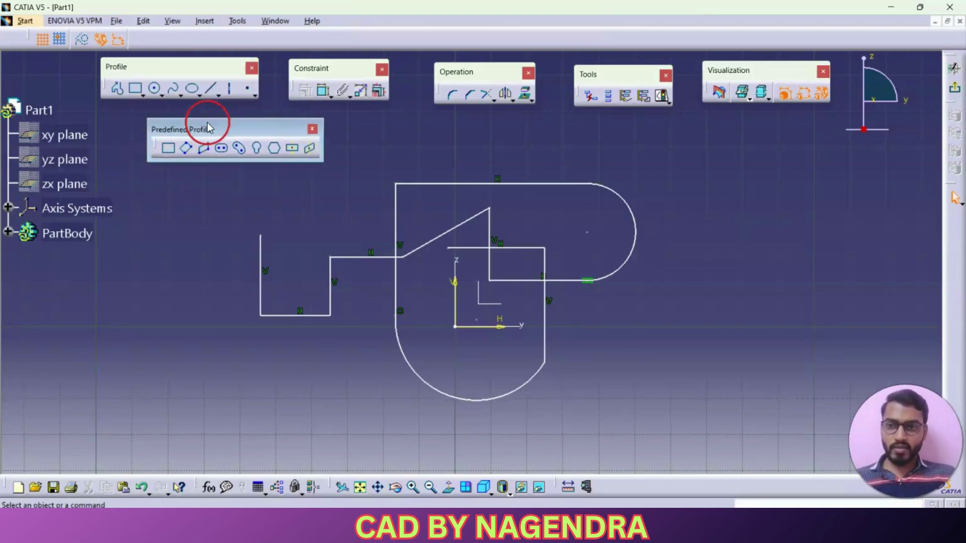
Step: Draw a horizontal rectangle to the right of the profile, clear of its tangent arc, and deselect it
click(169, 148)
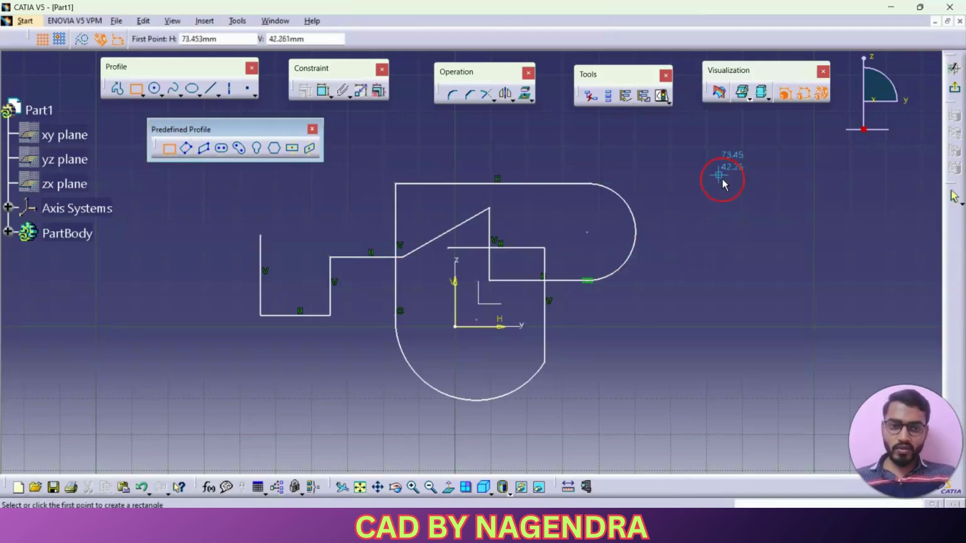
click(689, 170)
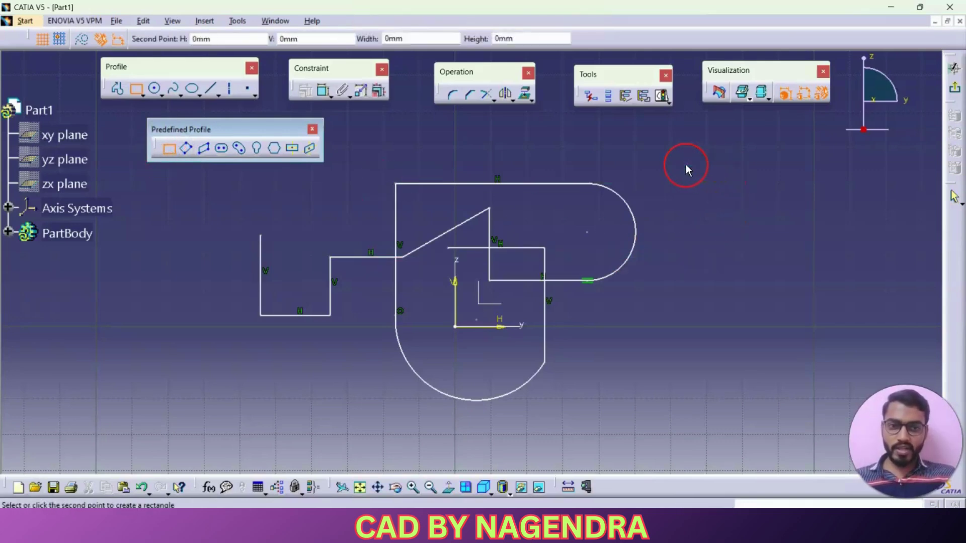
click(889, 271)
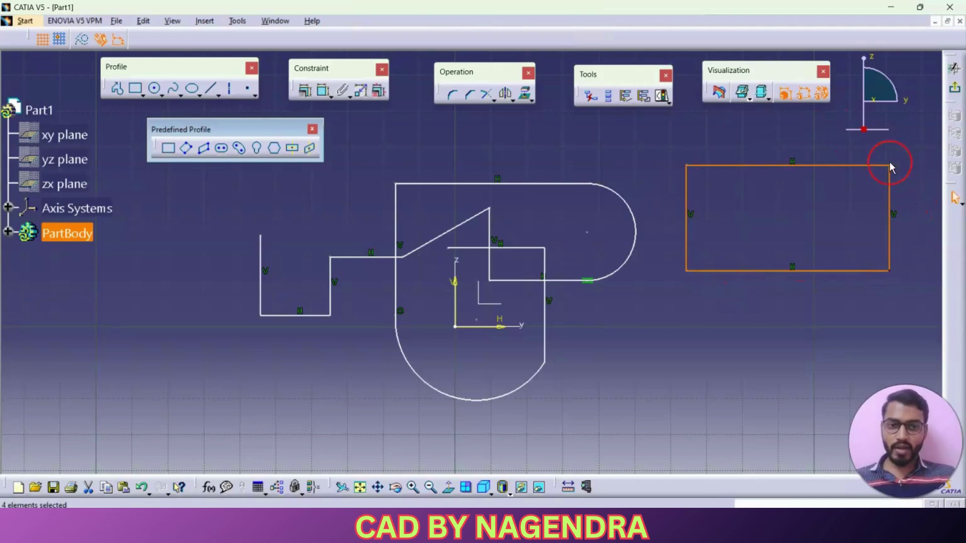
click(740, 211)
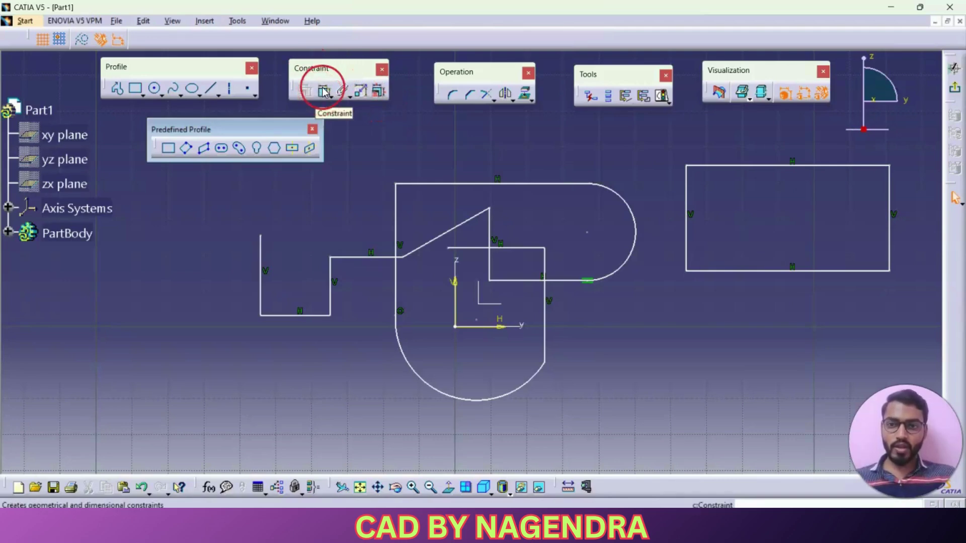
click(572, 319)
click(566, 297)
mouse_move(565, 298)
middle_down()
mouse_move(463, 225)
mouse_move(491, 317)
middle_up()
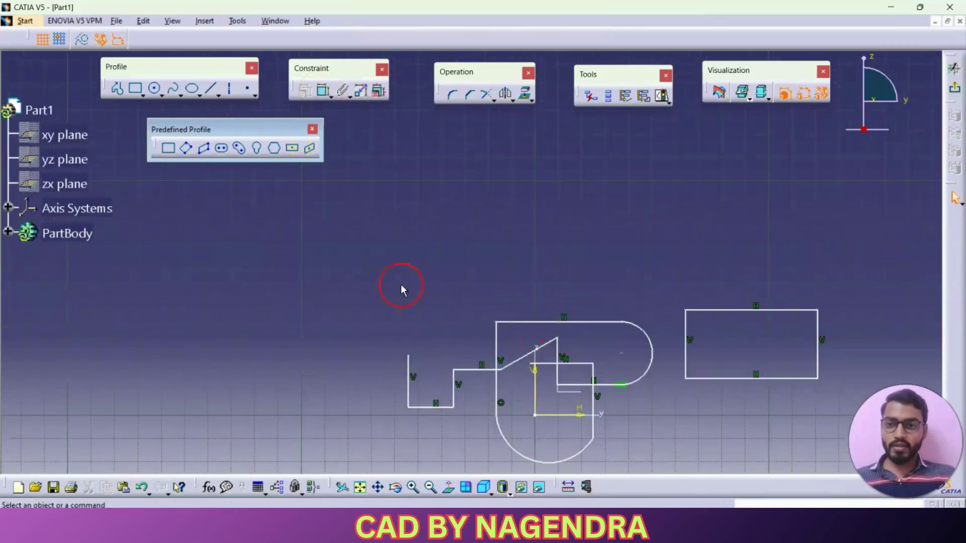
Step: Draw a horizontal rectangle above the profile with the Oriented Rectangle tool, building its height upward from the base side
click(187, 149)
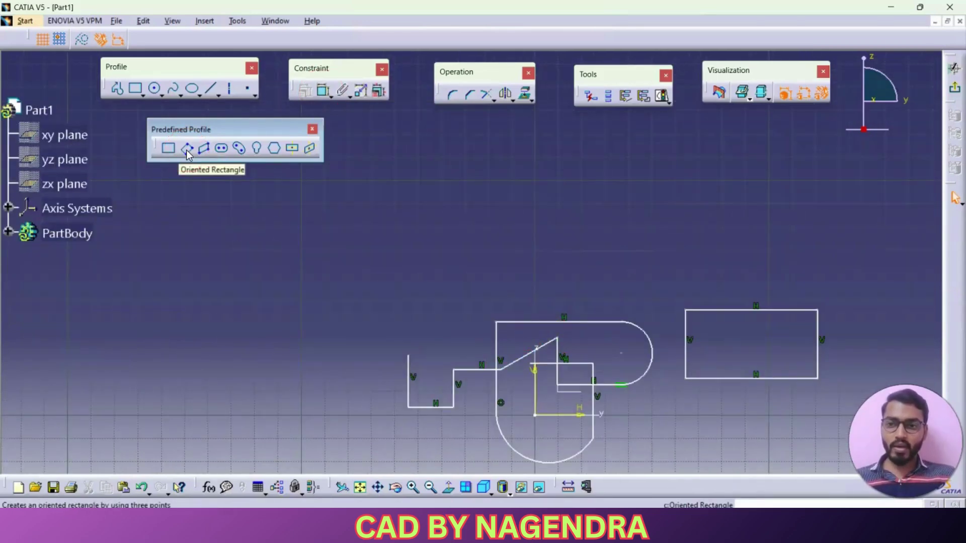
click(187, 149)
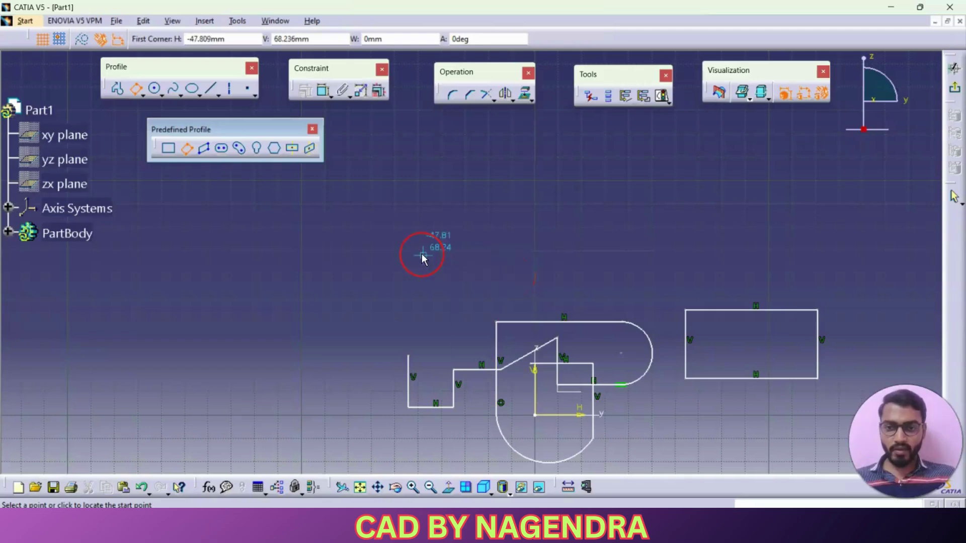
click(401, 231)
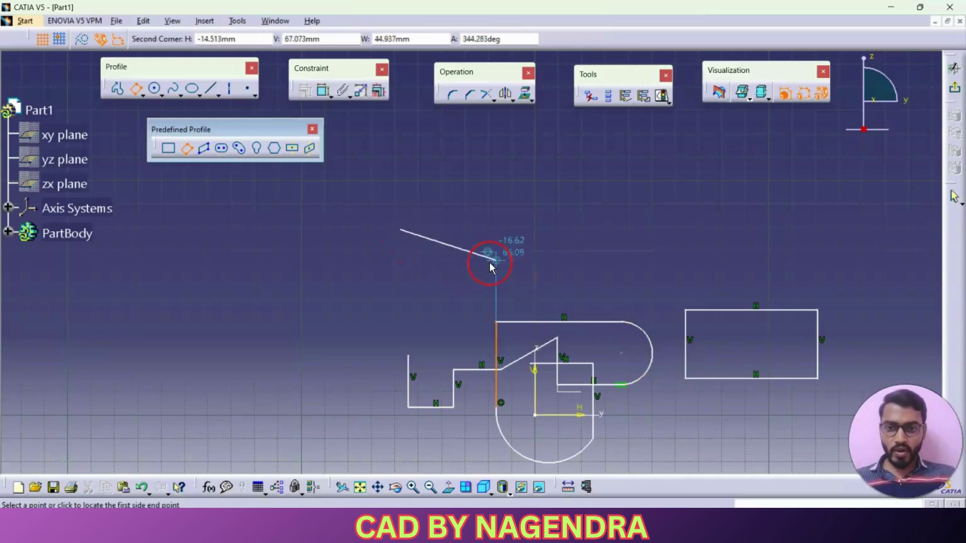
click(563, 229)
click(582, 152)
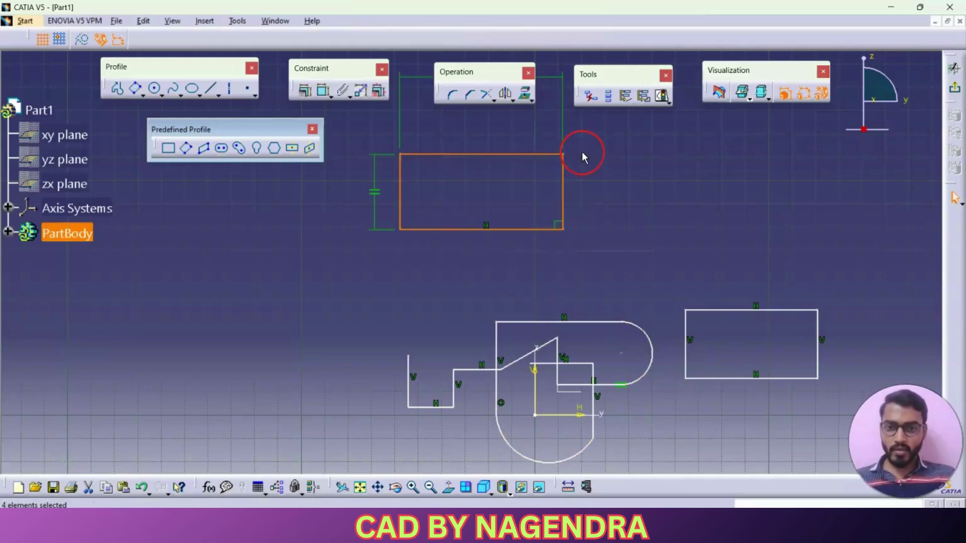
Step: Draw a second oriented rectangle, tilted upward to the right, to the left of the profile and deselect it
click(186, 148)
click(262, 345)
click(375, 297)
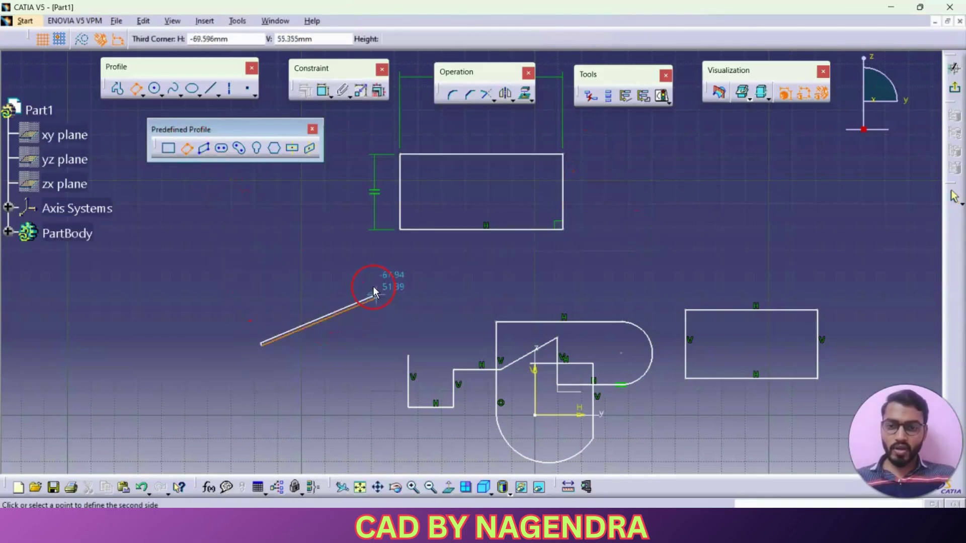
click(291, 262)
click(420, 272)
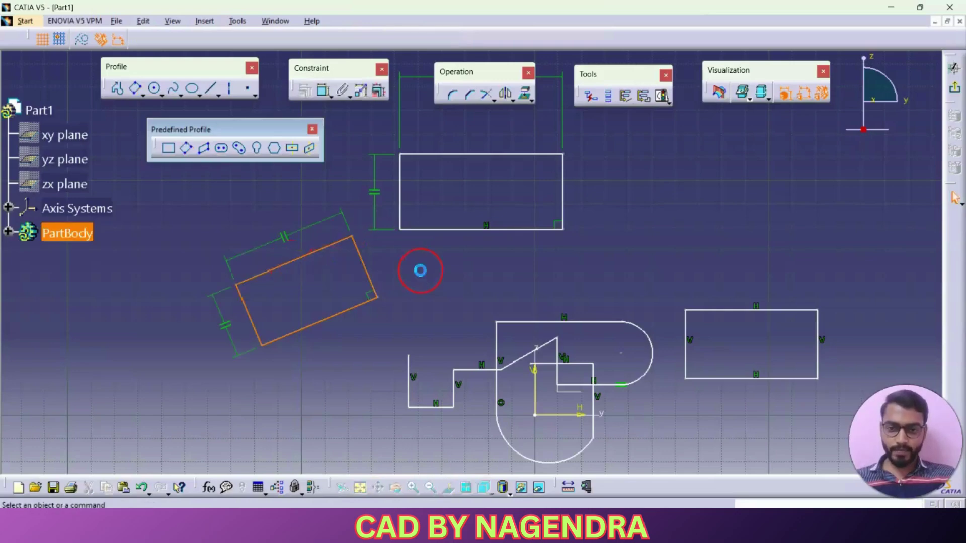
Step: Draw a parallelogram above the right-hand rectangle, with its long sides sloping down to the right
middle_drag(571, 302, 288, 374)
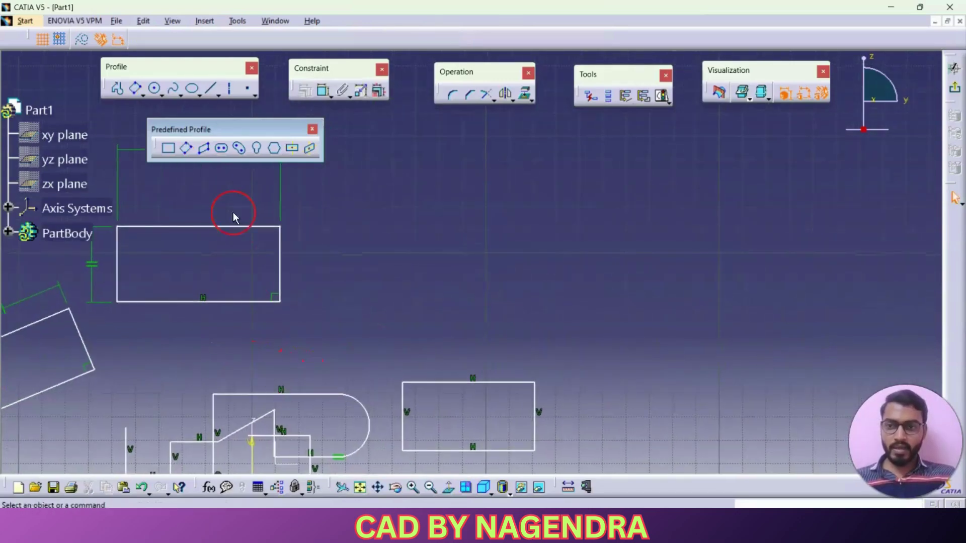
click(206, 149)
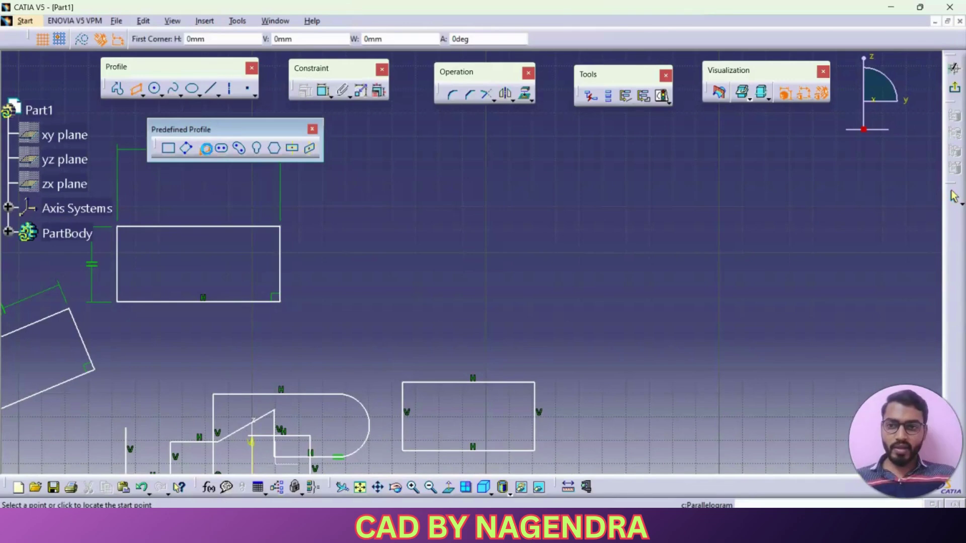
click(444, 214)
click(650, 301)
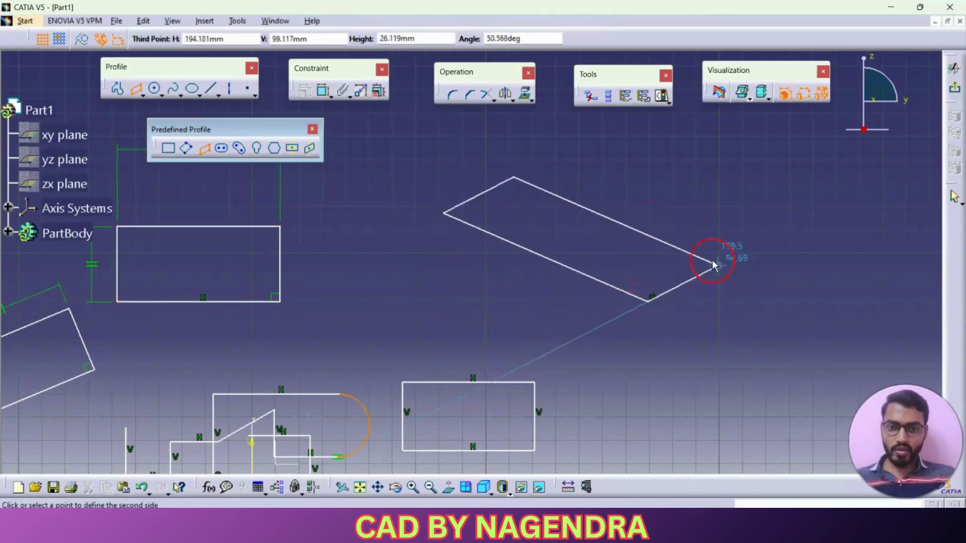
click(633, 223)
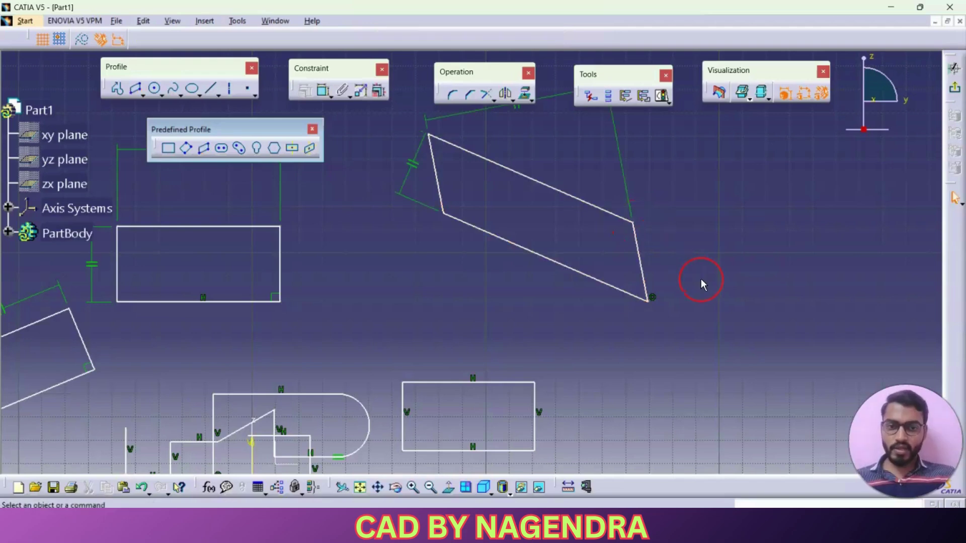
Step: Draw a horizontal elongated hole with a radius of about 15 mm below the parallelogram, right of the rectangle
middle_drag(580, 312, 532, 314)
click(222, 149)
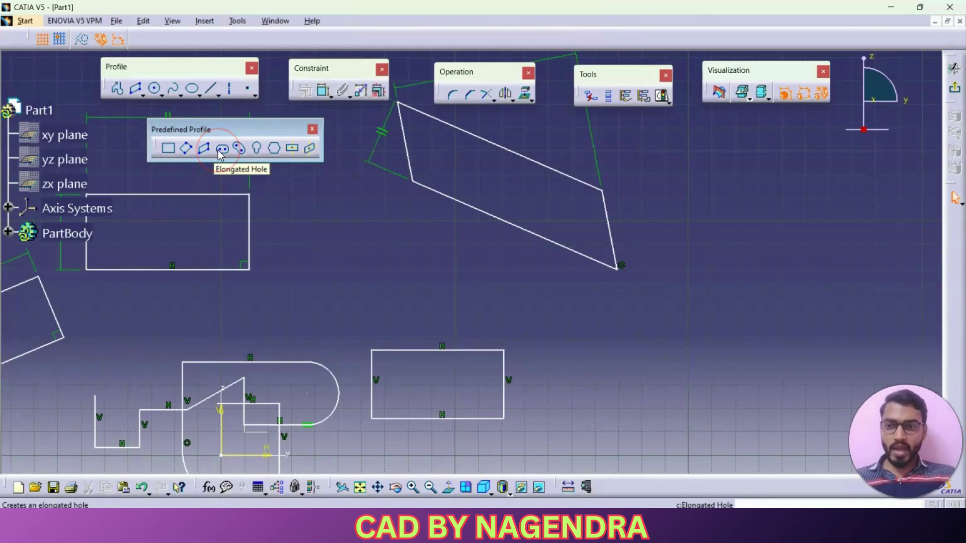
click(220, 151)
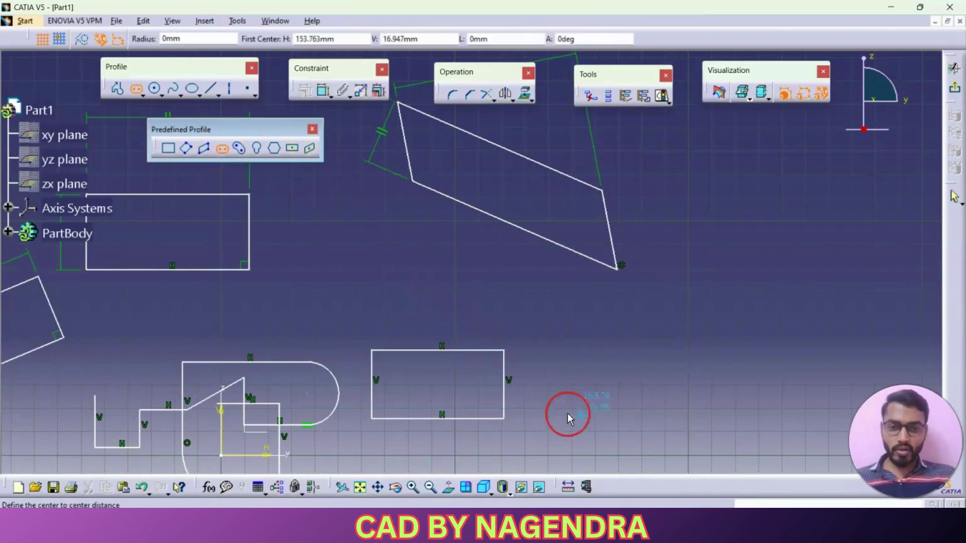
click(570, 340)
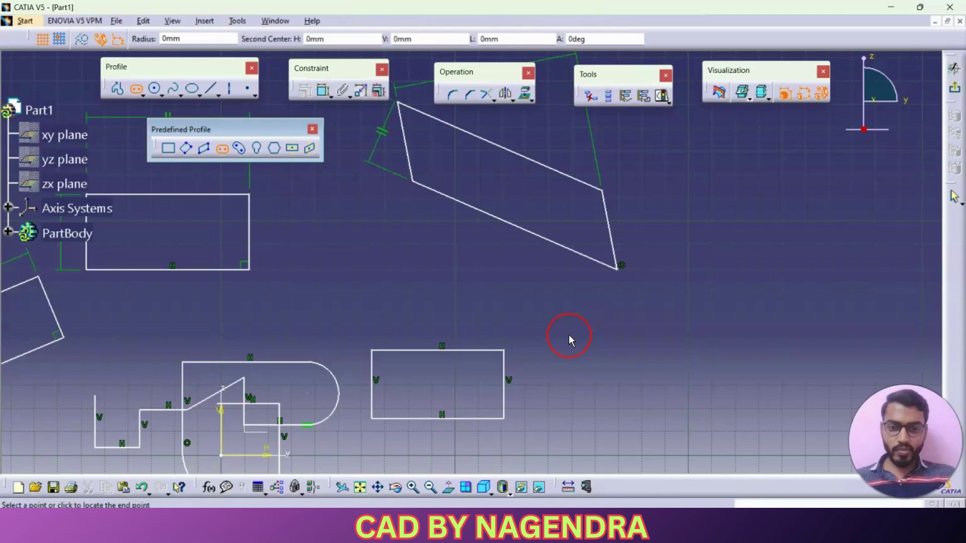
click(753, 334)
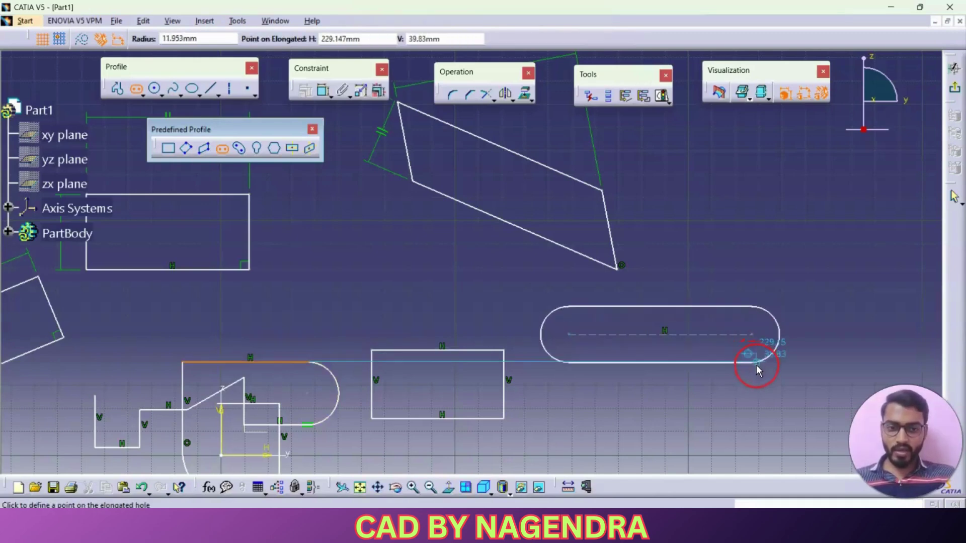
click(759, 371)
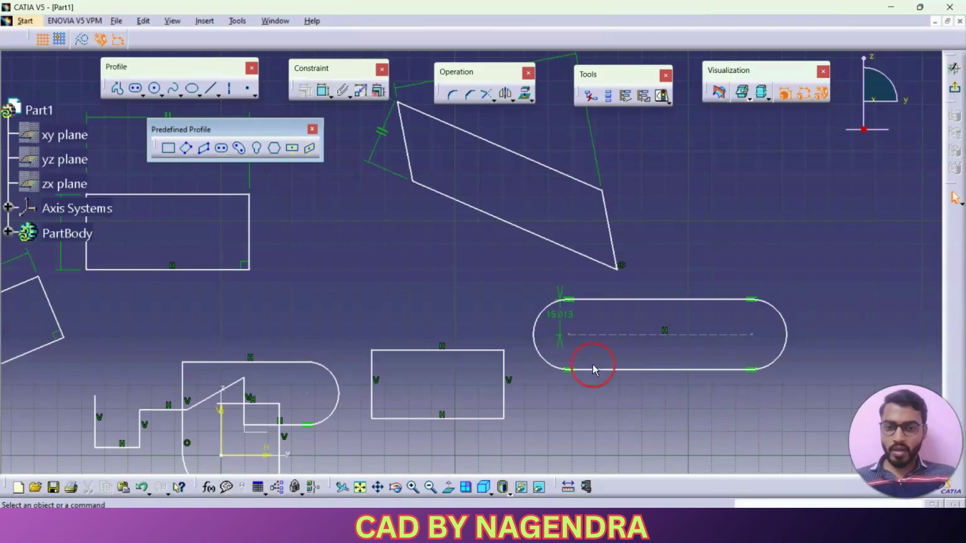
Step: Move the elongated hole's offset dimension clear of its left end and set its value to 20 mm
drag(562, 326, 494, 308)
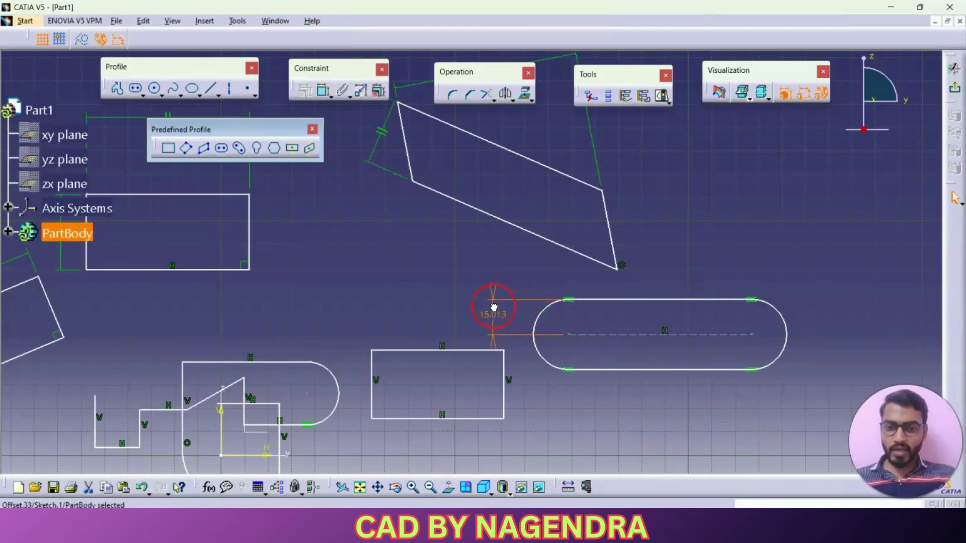
click(559, 276)
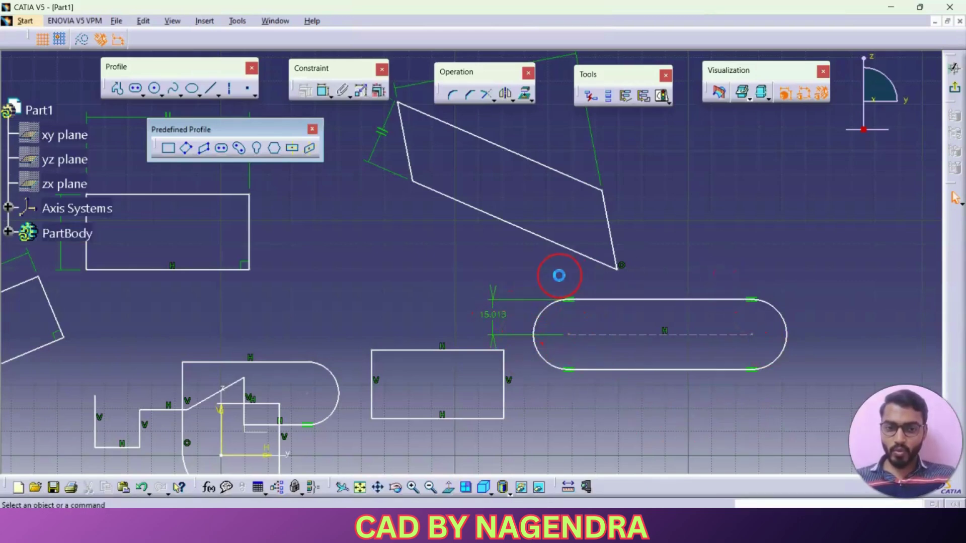
double_click(496, 316)
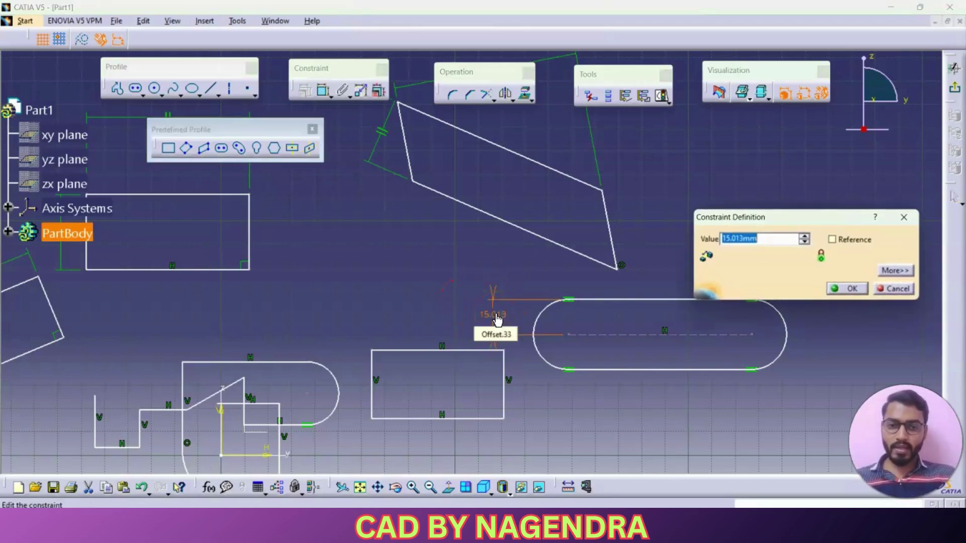
text(20)
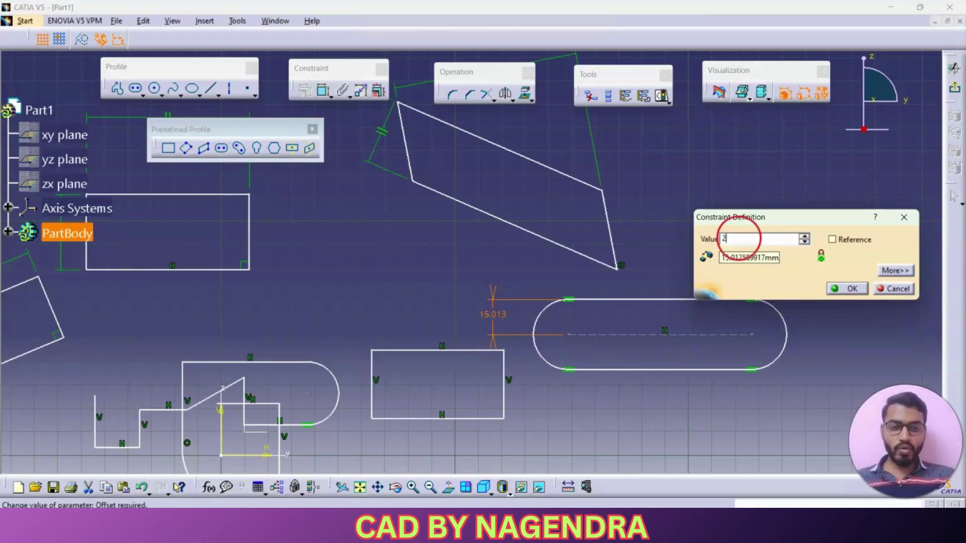
key(Return)
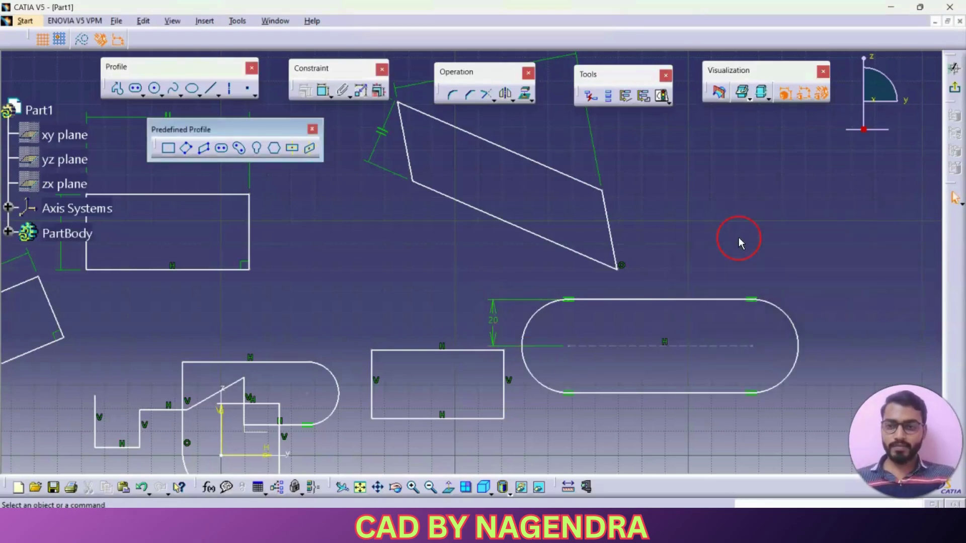
Step: Draw an upward-arching cylindrical elongated hole to the right of the straight slot, with a centre arc radius of about 69 mm and end radius of about 12.7 mm
middle_drag(690, 260, 151, 315)
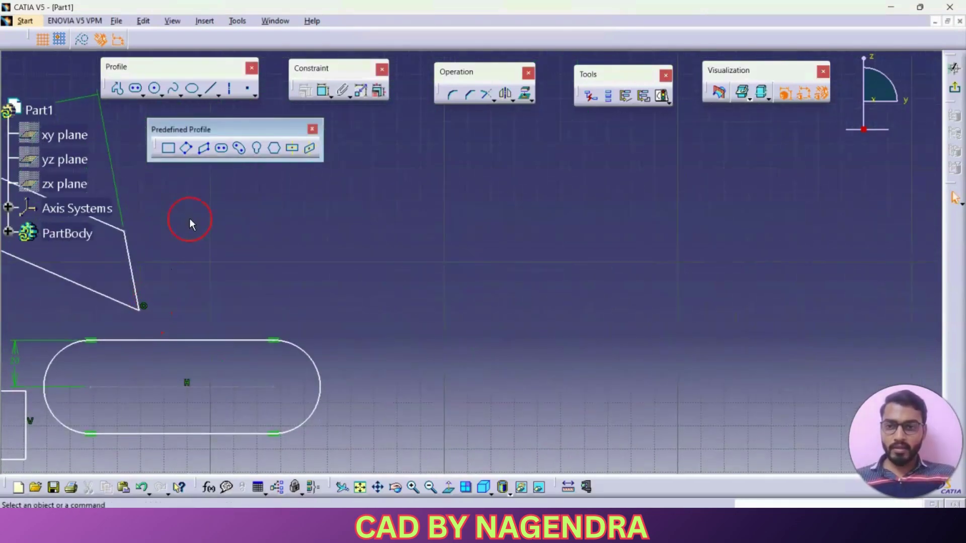
click(241, 148)
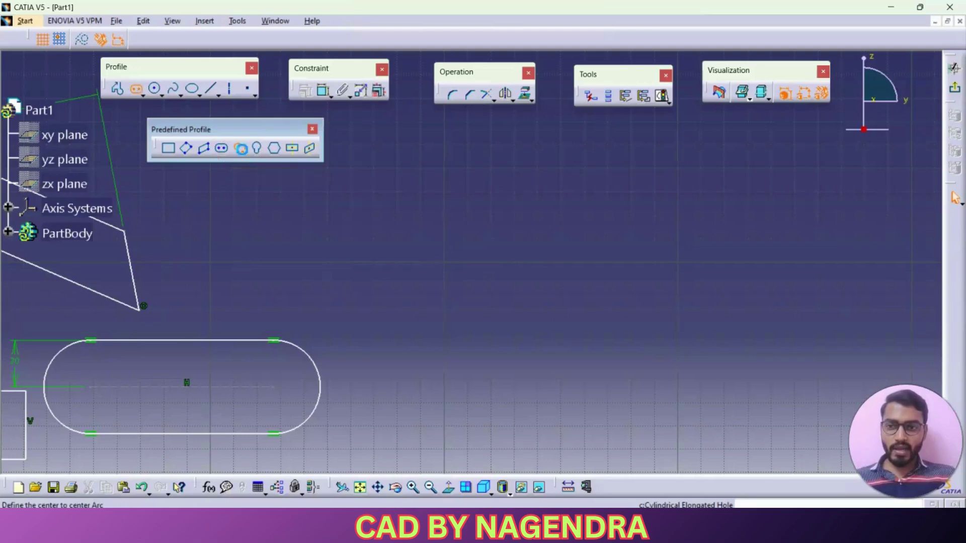
click(560, 372)
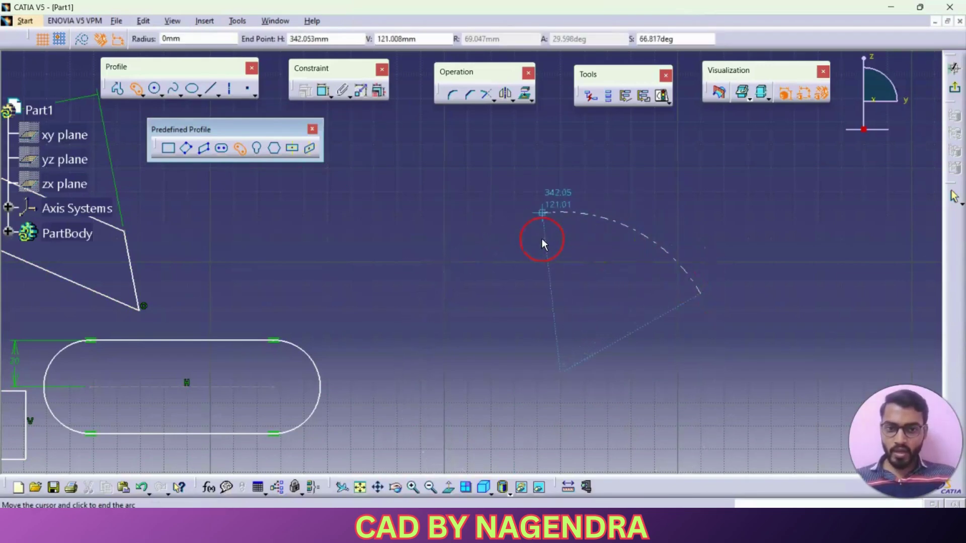
click(418, 269)
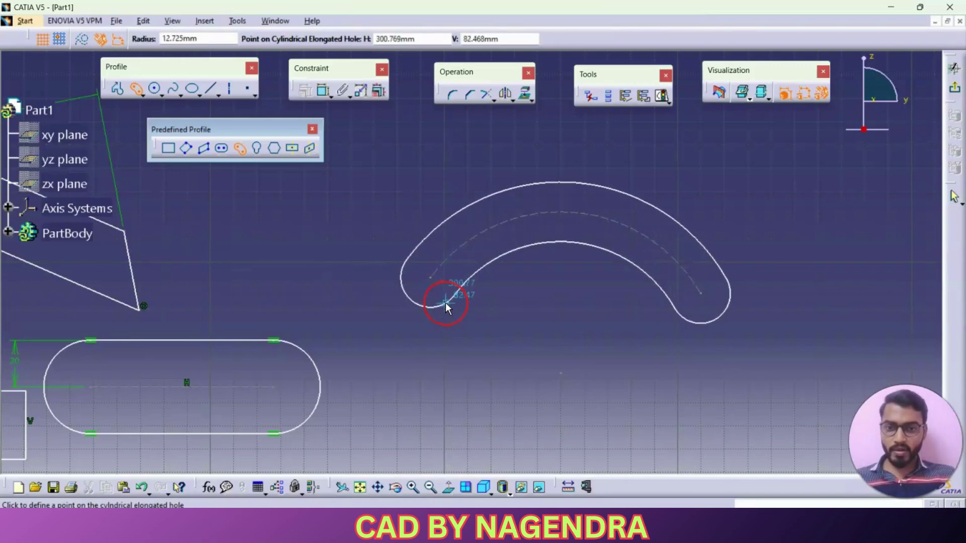
click(445, 303)
click(643, 353)
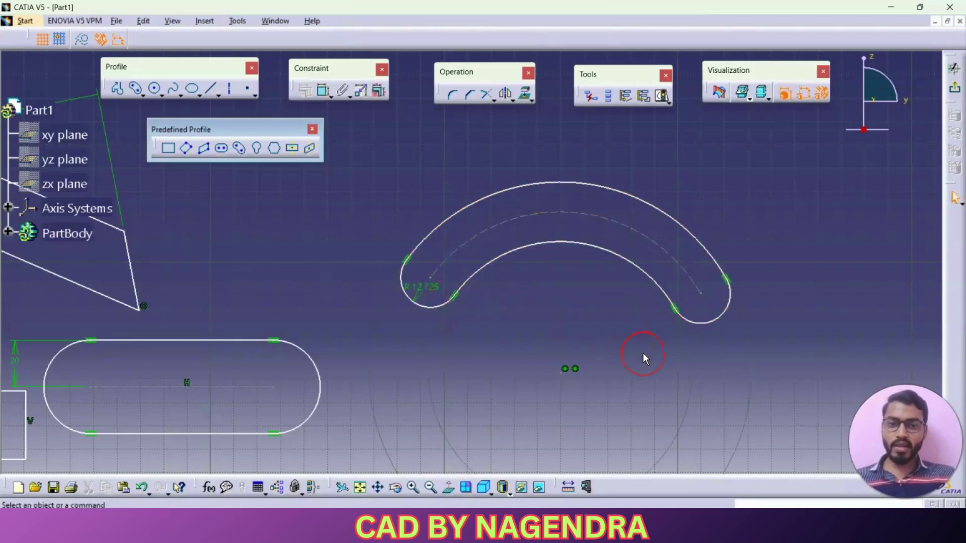
Step: Draw a vertical keyhole profile above and right of the curved slot, with its large arc on top at a radius of about 24.9 mm
mouse_move(483, 237)
middle_down()
mouse_move(653, 259)
mouse_move(647, 274)
mouse_move(718, 283)
mouse_move(612, 345)
mouse_move(629, 373)
middle_up()
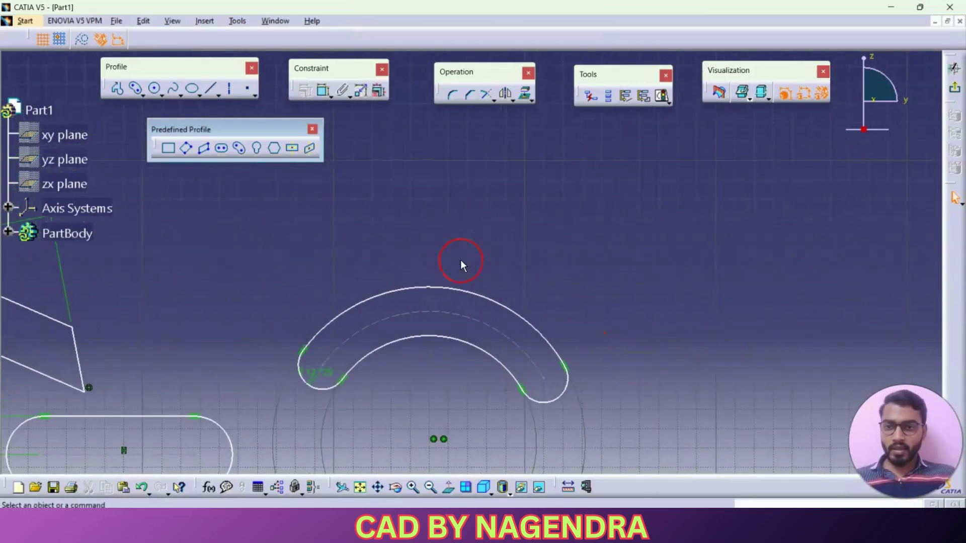
click(256, 148)
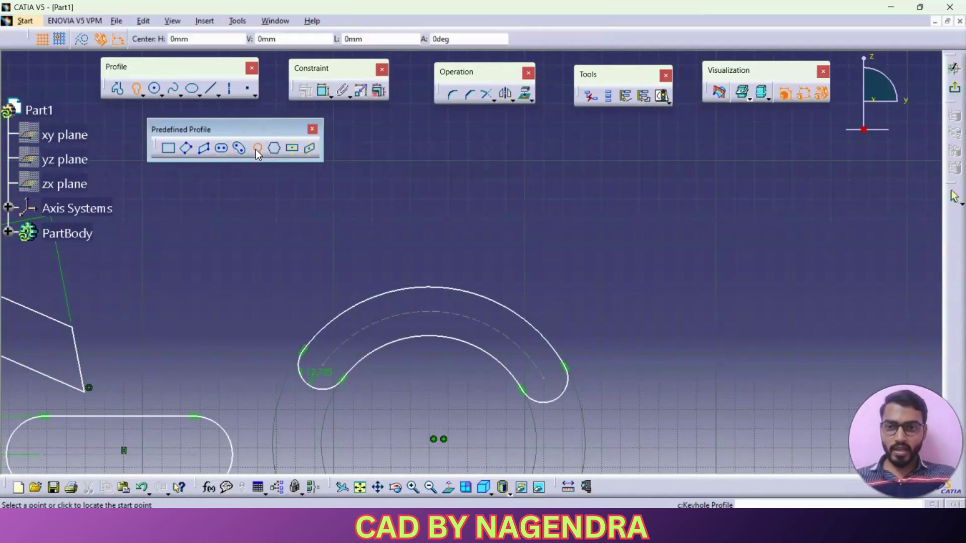
click(622, 205)
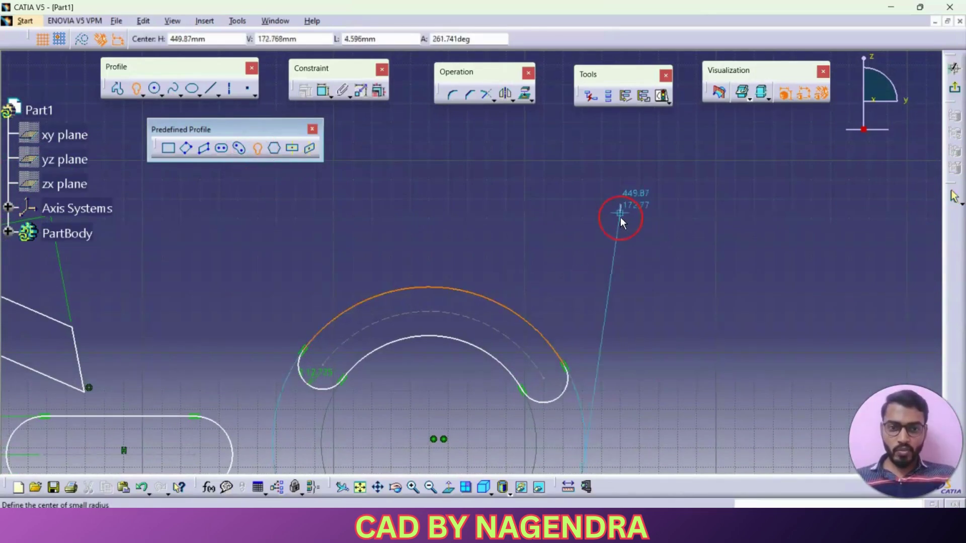
click(622, 285)
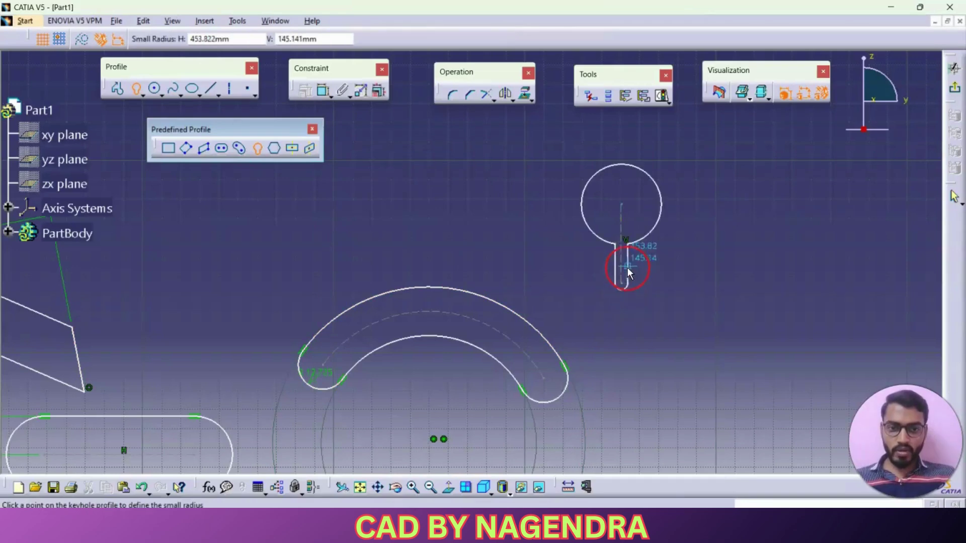
click(636, 260)
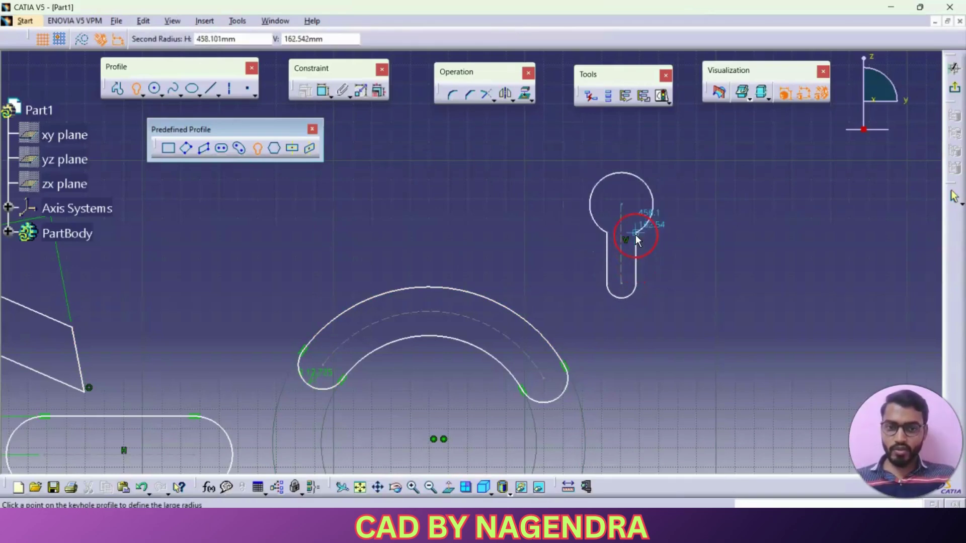
click(668, 216)
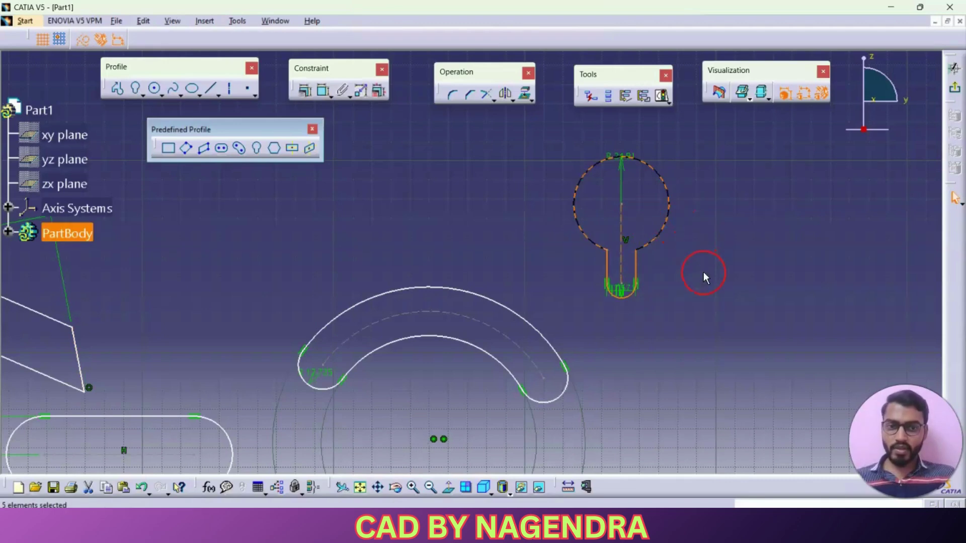
Step: Move the keyhole's large radius dimension outside the arc, set it to 25 mm and deselect it
mouse_move(620, 175)
mouse_down()
mouse_move(626, 168)
mouse_move(551, 166)
mouse_up()
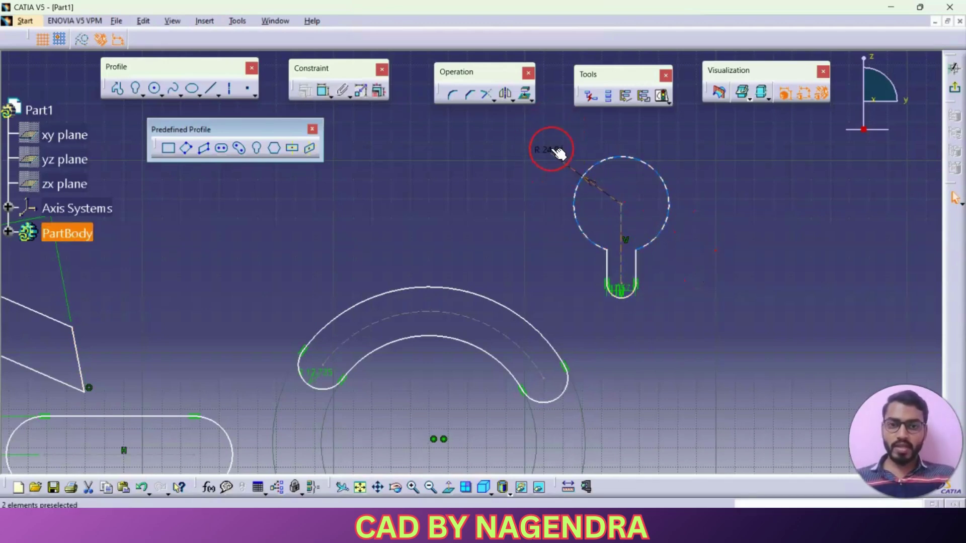
double_click(559, 154)
text(25)
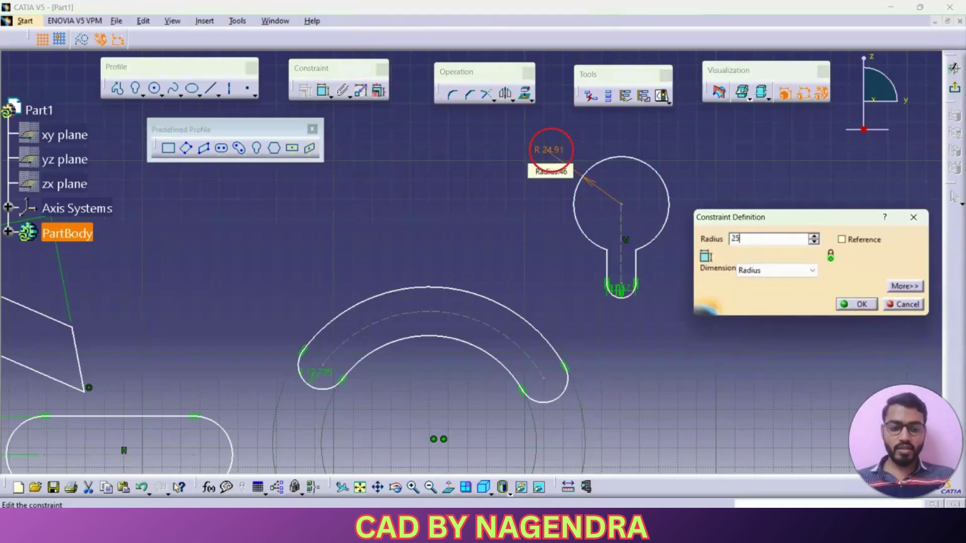
key(Return)
click(518, 226)
Step: Draw a hexagon between the slanted parallelogram and the keyhole, above the curved slot, measuring about 85.6 mm across flats at 0 degrees
mouse_move(517, 225)
middle_down()
mouse_move(402, 273)
mouse_move(277, 193)
middle_up()
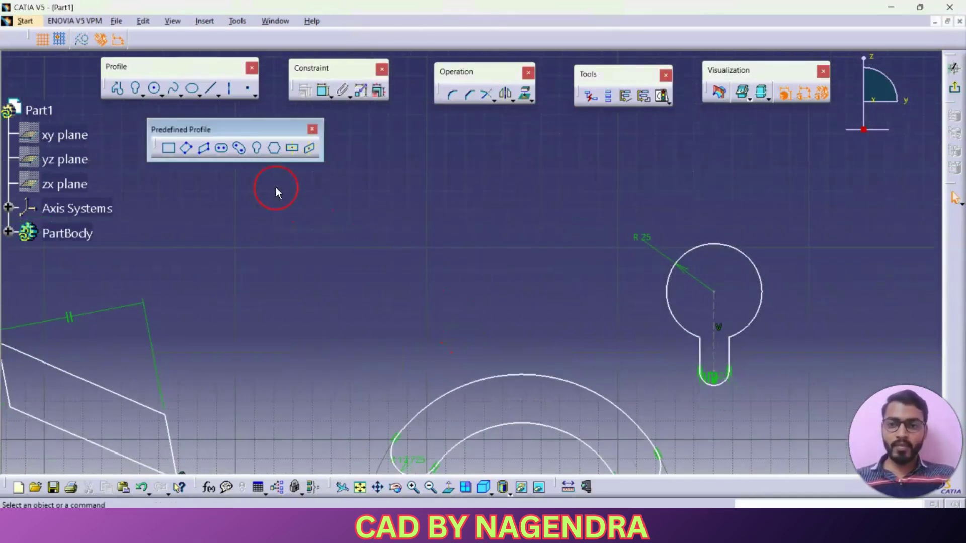
click(276, 153)
click(381, 276)
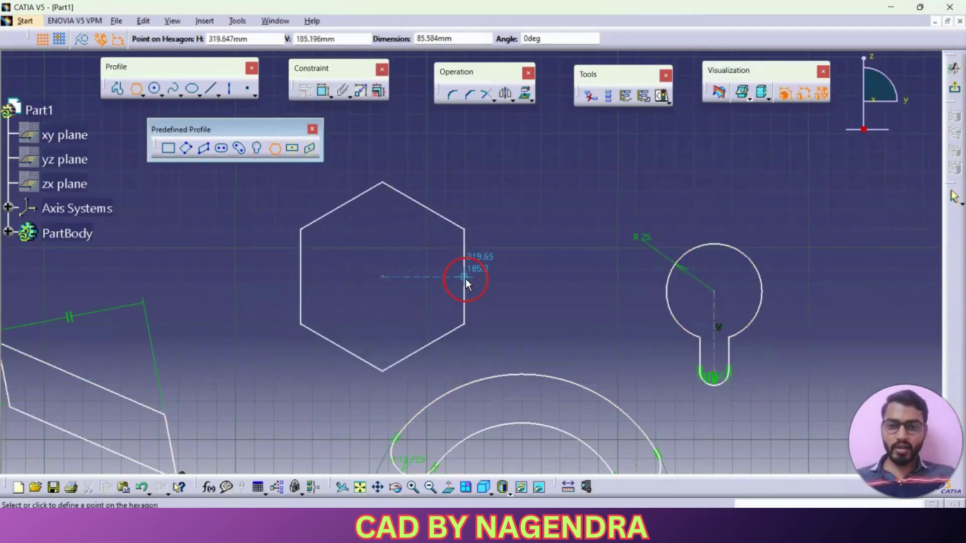
click(466, 279)
Step: Draw a wide horizontal centered rectangle above the gap between the hexagon and the keyhole, and deselect it
mouse_move(574, 287)
middle_down()
mouse_move(519, 301)
mouse_move(515, 315)
middle_up()
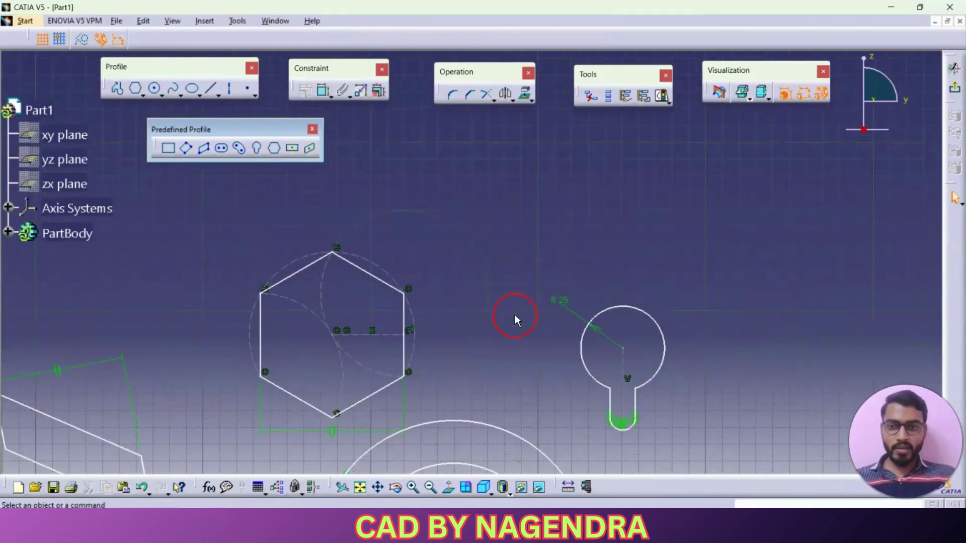
click(292, 148)
click(495, 182)
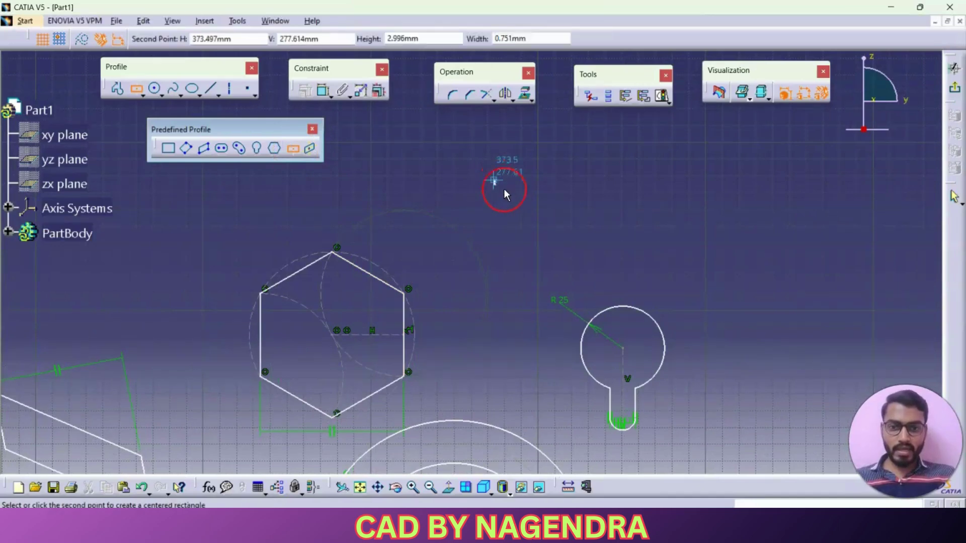
click(583, 225)
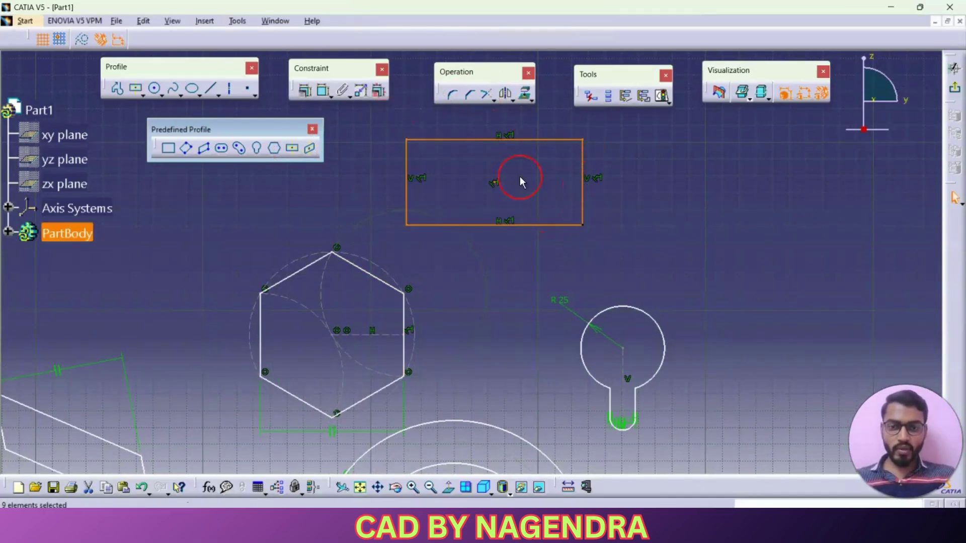
click(637, 207)
Step: Draw a centered parallelogram using the centered rectangle's left side and the hexagon's upper-right side as reference lines, then deselect it
mouse_move(640, 222)
middle_down()
mouse_move(466, 244)
mouse_move(461, 276)
middle_up()
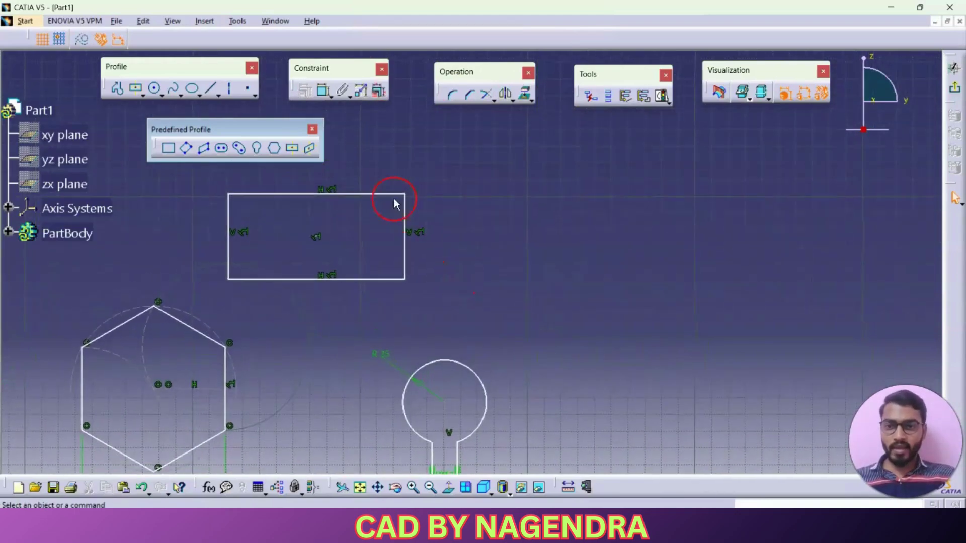
click(312, 149)
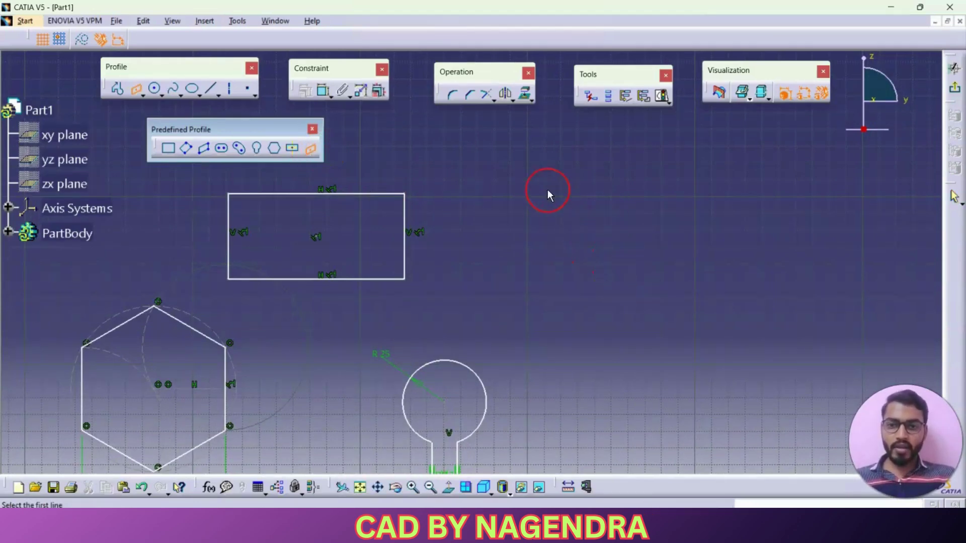
click(312, 158)
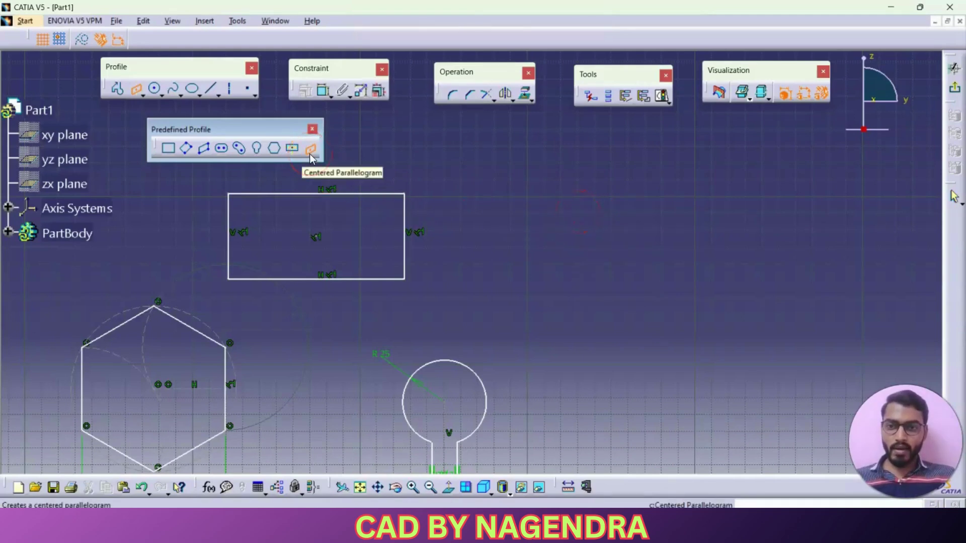
mouse_move(376, 222)
middle_down()
mouse_move(453, 243)
mouse_move(665, 228)
mouse_move(547, 237)
middle_up()
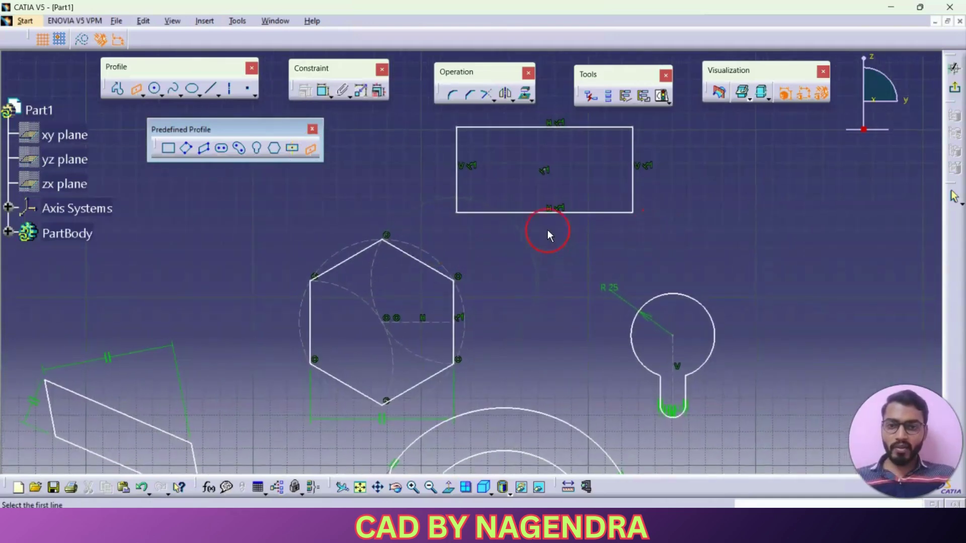
middle_drag(477, 288, 523, 282)
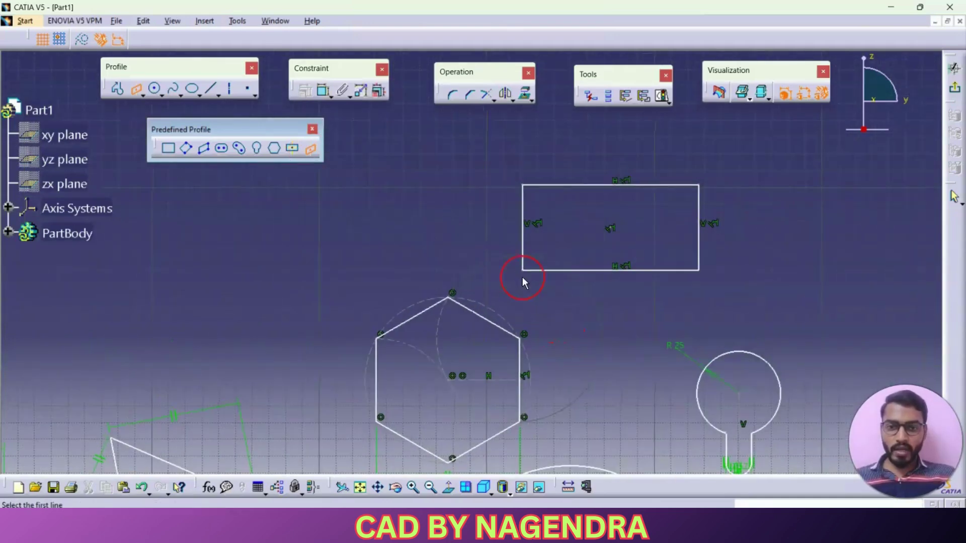
click(522, 216)
click(472, 310)
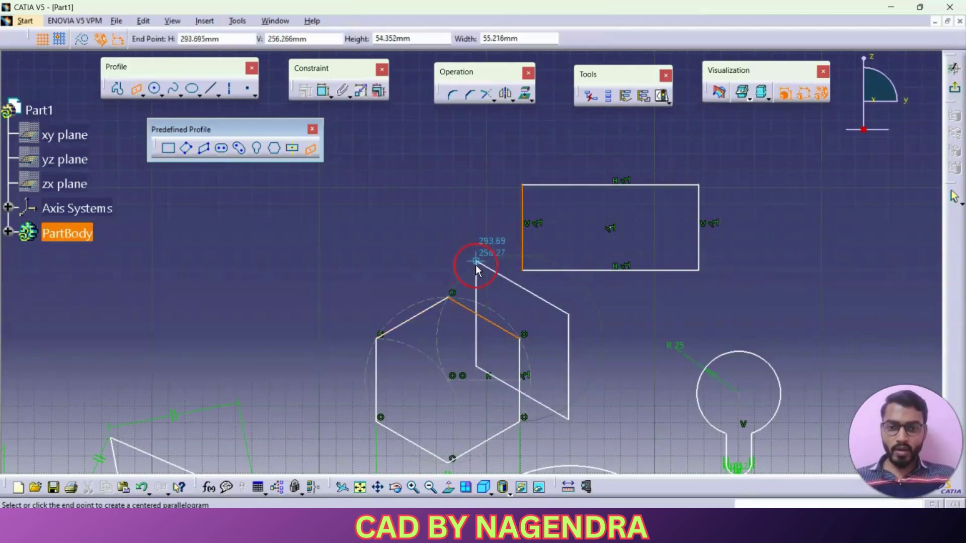
click(471, 279)
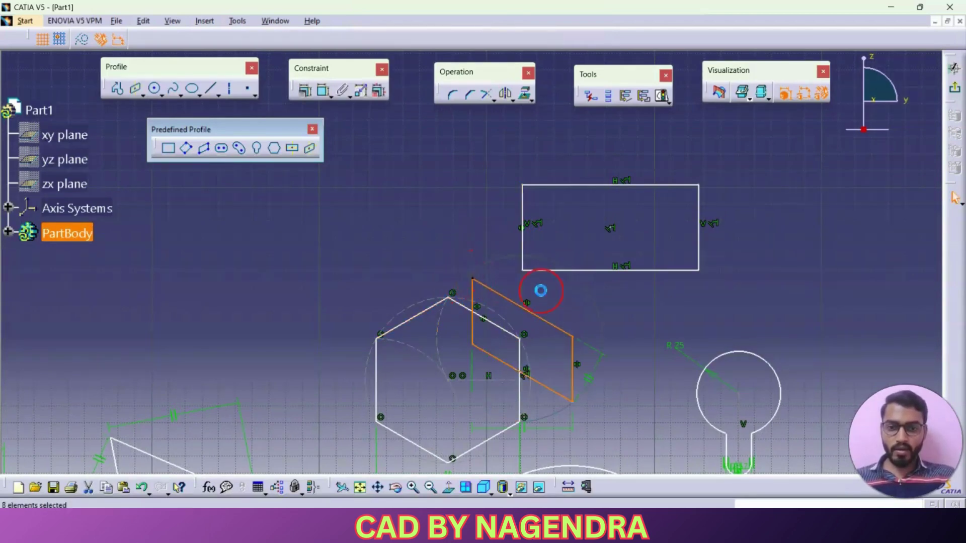
click(563, 305)
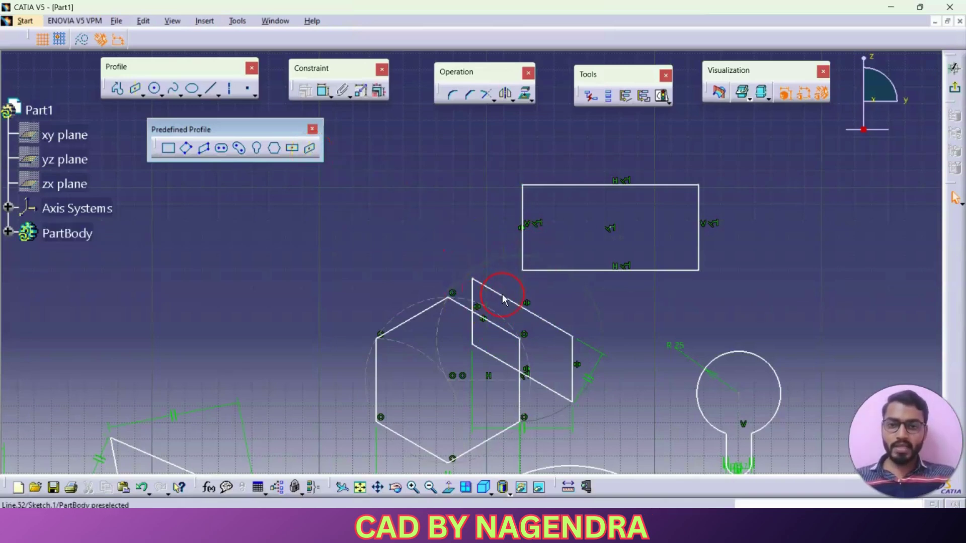
Step: Close the Predefined Profile toolbar and bring an empty area of the sketch into view
click(312, 129)
middle_drag(440, 301, 578, 307)
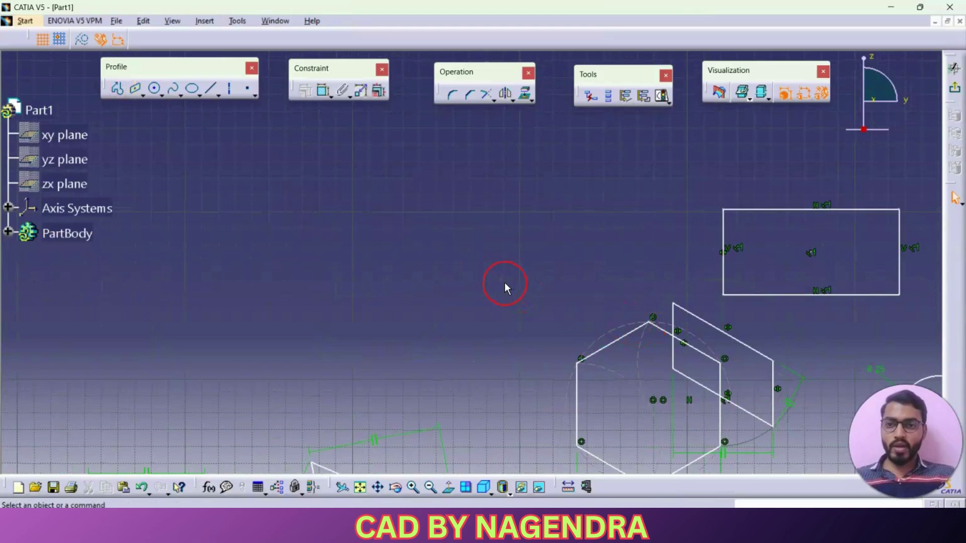